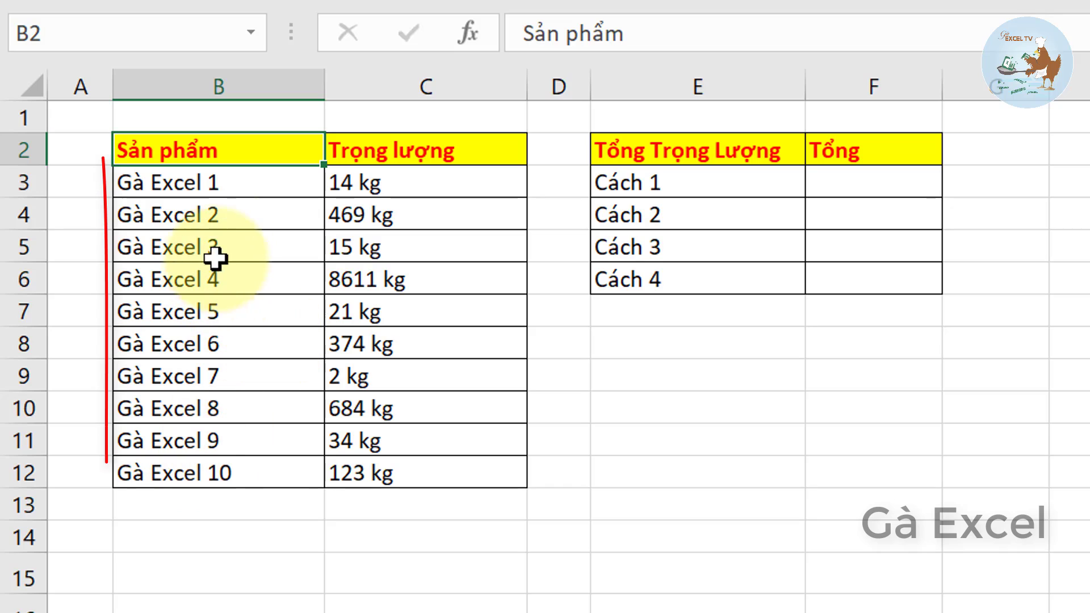
Enter =SUM(C3:C12) in C14 to total the weights
left_click(432, 154)
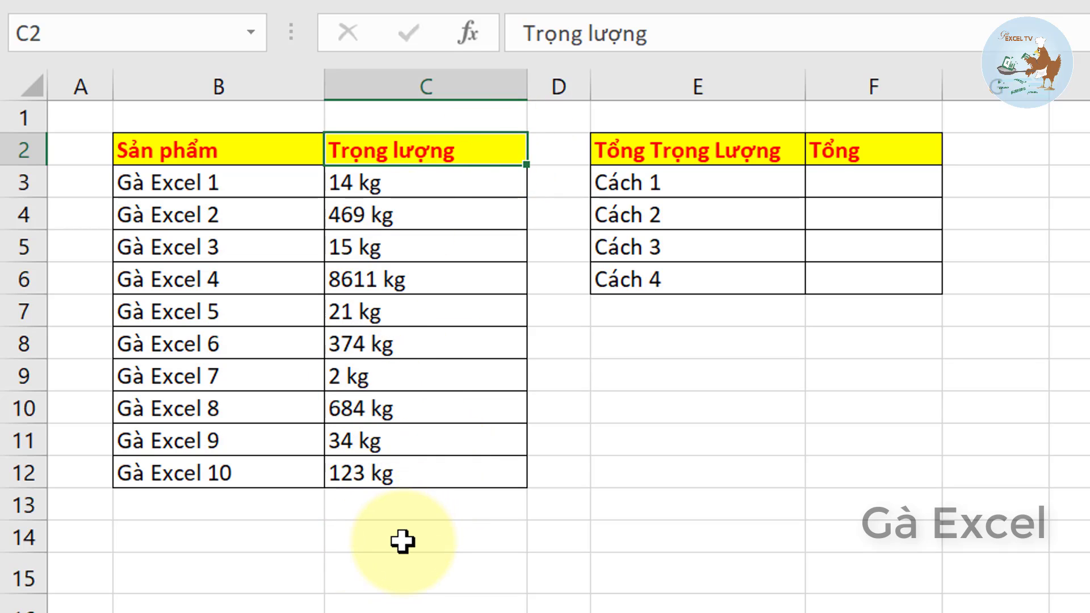
left_click(402, 541)
type("=")
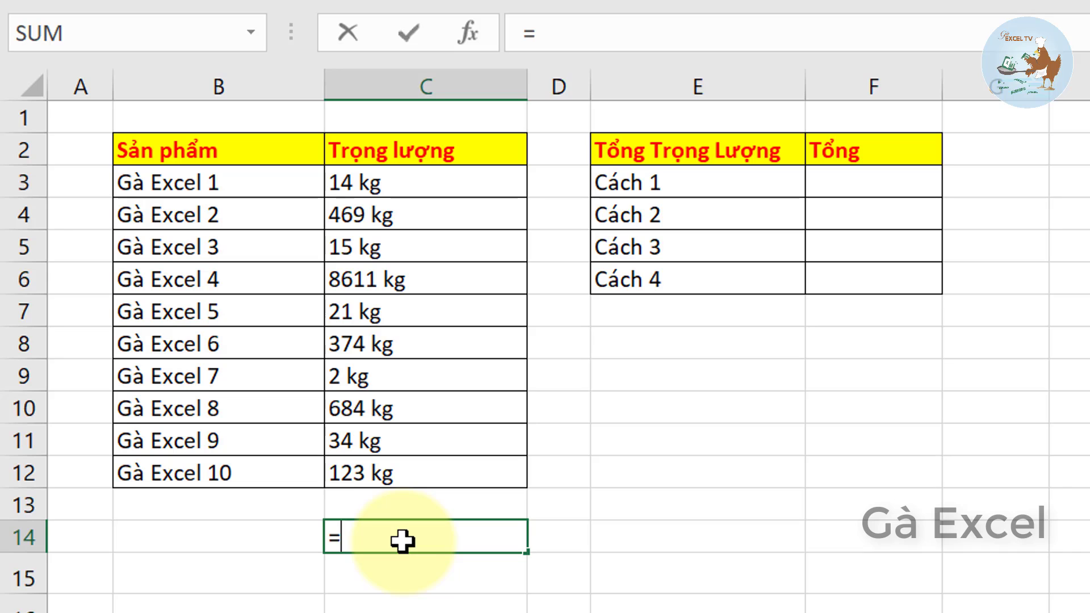
type("su")
key("Tab")
left_click_drag(433, 182, 428, 474)
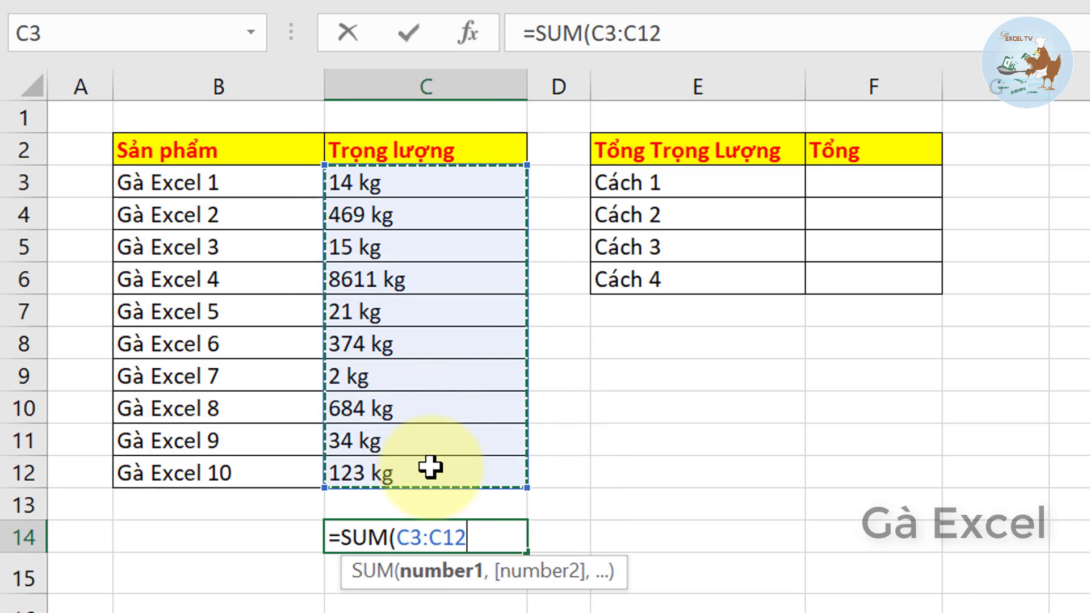
key("Return")
Check why C14 returns 0 by inspecting the text weights, such as 123 kg in C12
left_click(444, 542)
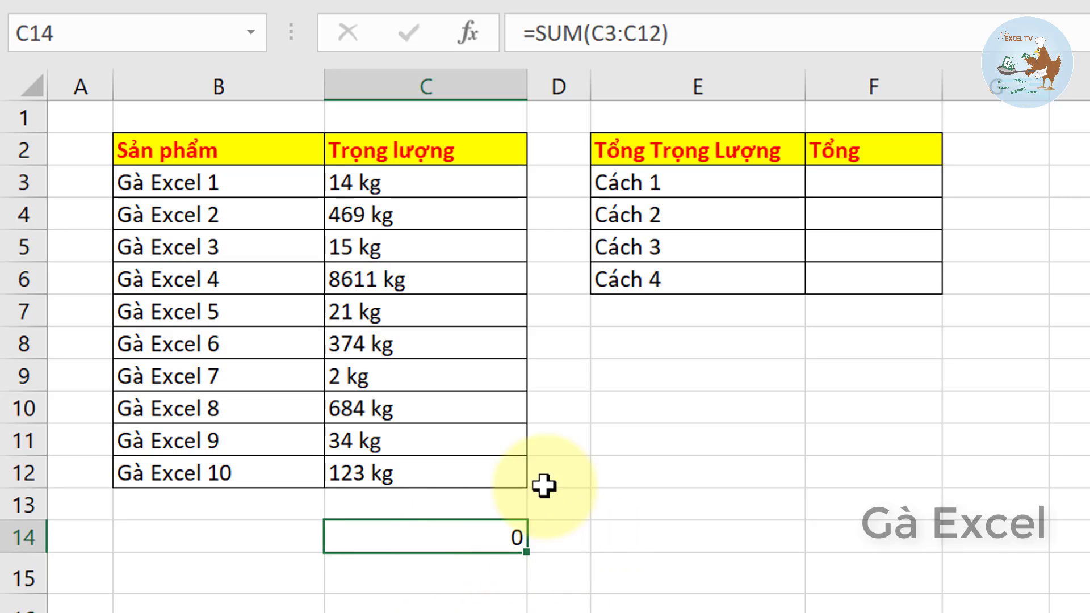
left_click_drag(445, 185, 423, 461)
left_click(423, 474)
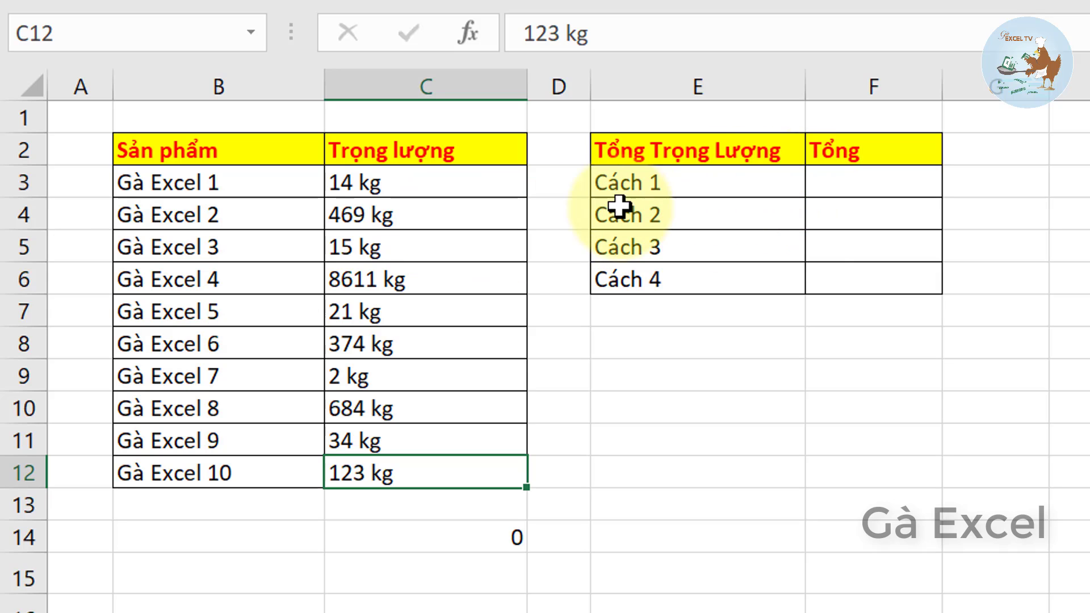
left_click(869, 182)
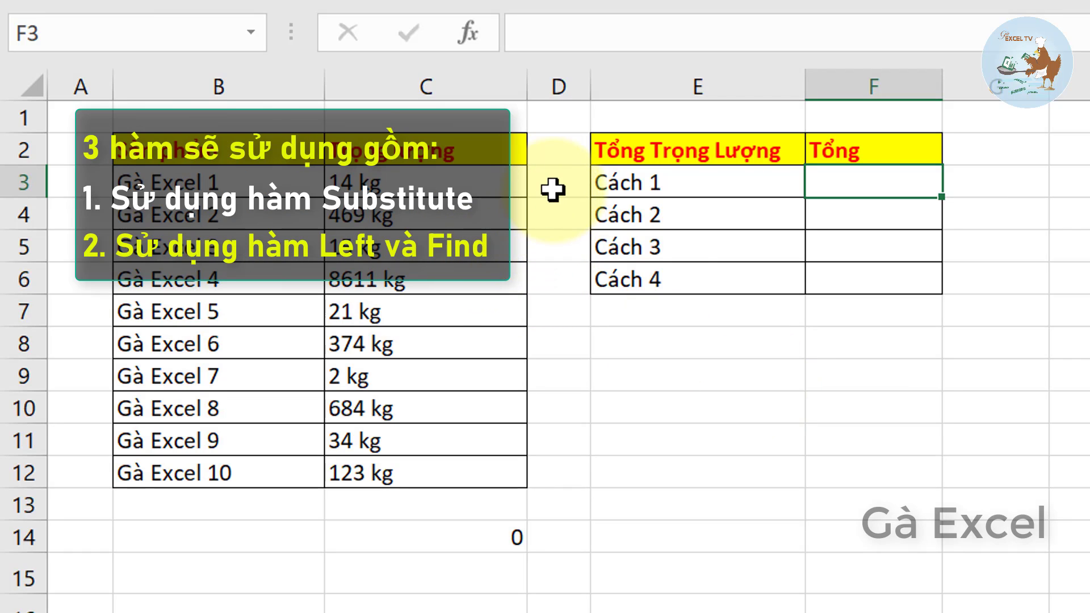
Enter =SUBSTITUTE(C12," kg","") in E12 to strip the kg suffix
left_click(697, 467)
type("=sub")
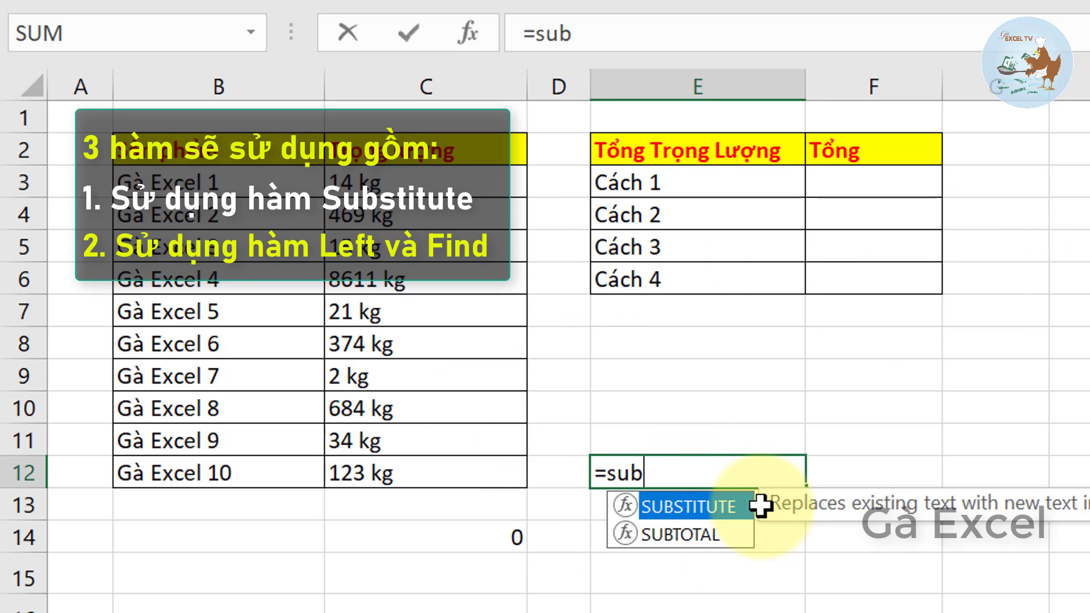
key("Tab")
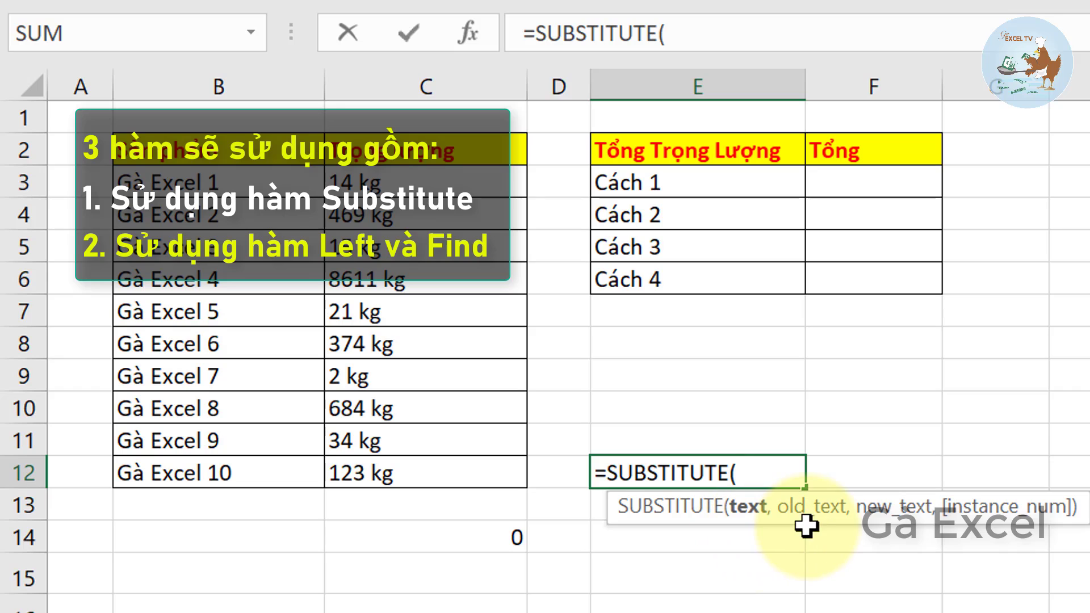
left_click(425, 479)
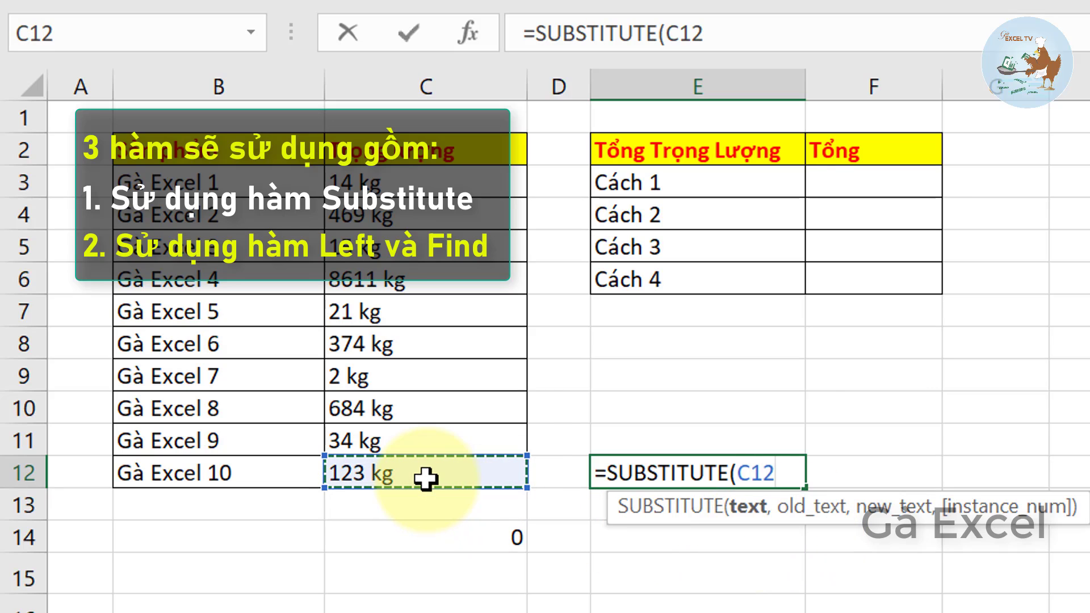
type(",\" ")
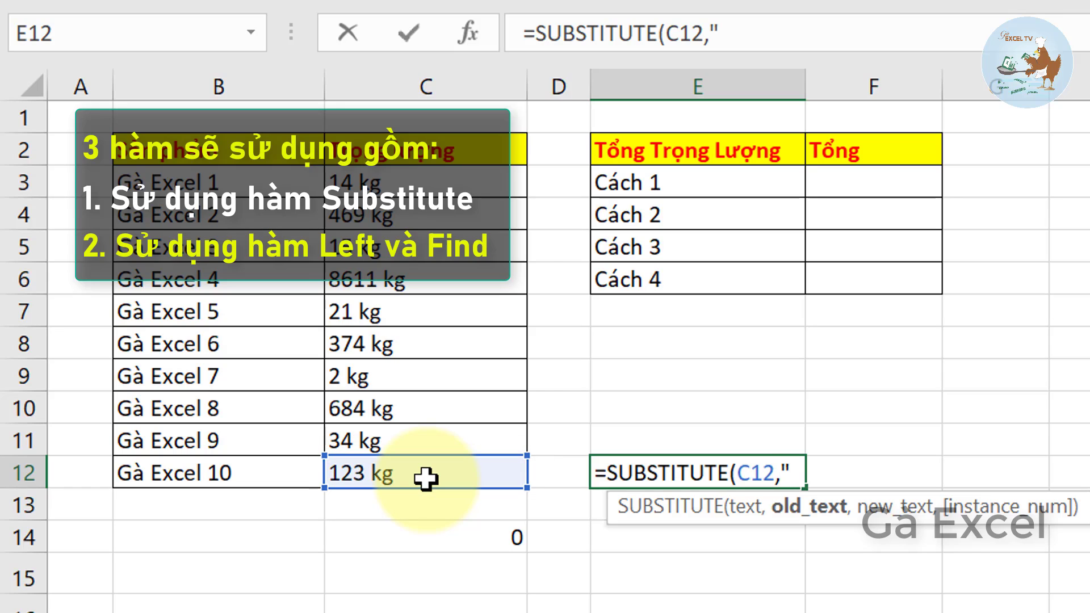
type("k")
type("g\"")
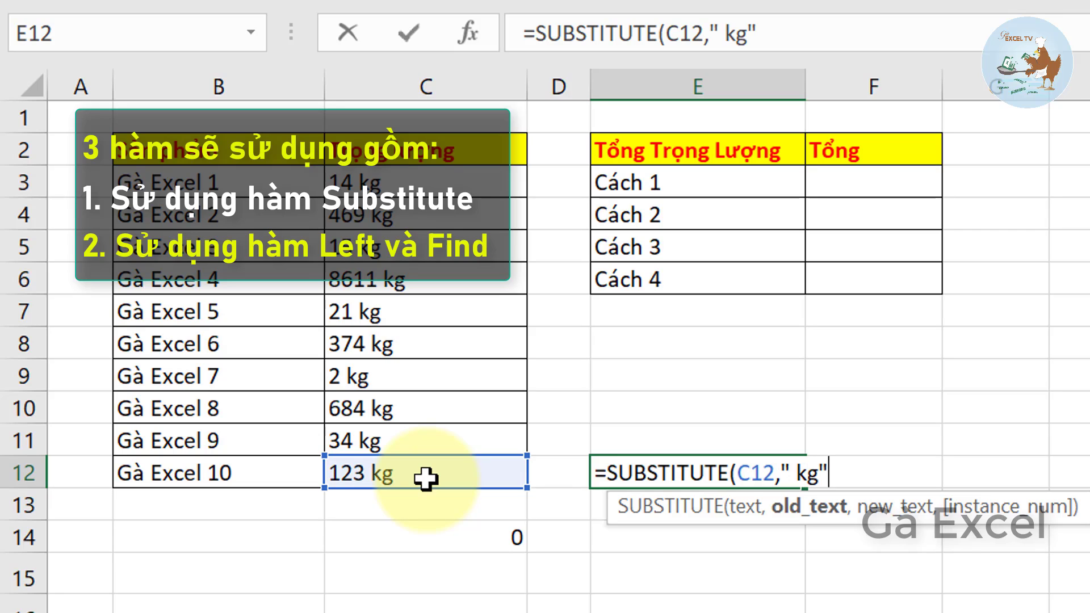
type(",")
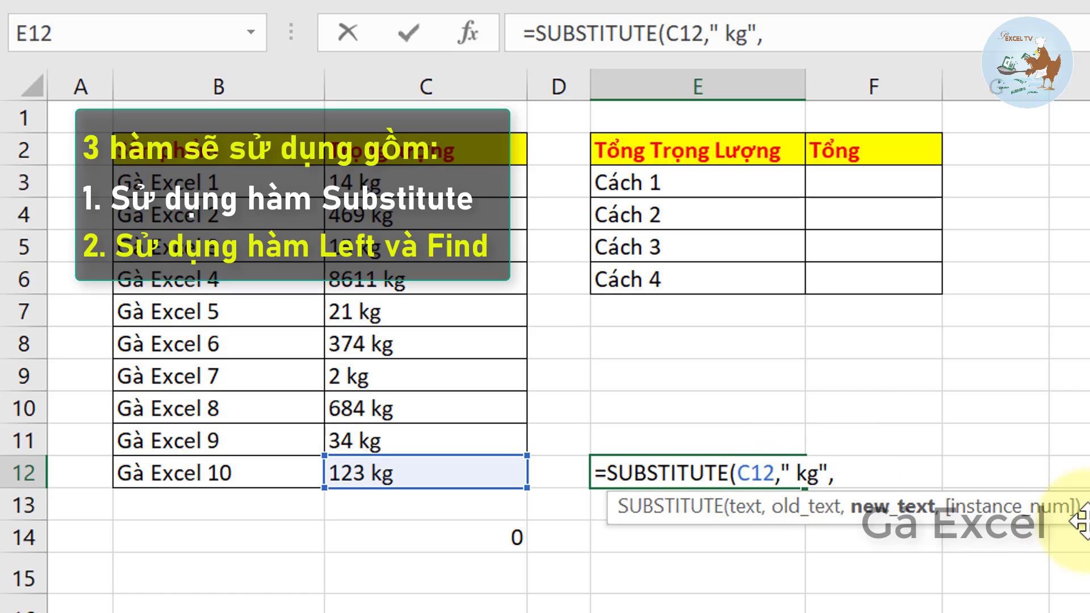
type("\"\"")
key("Return")
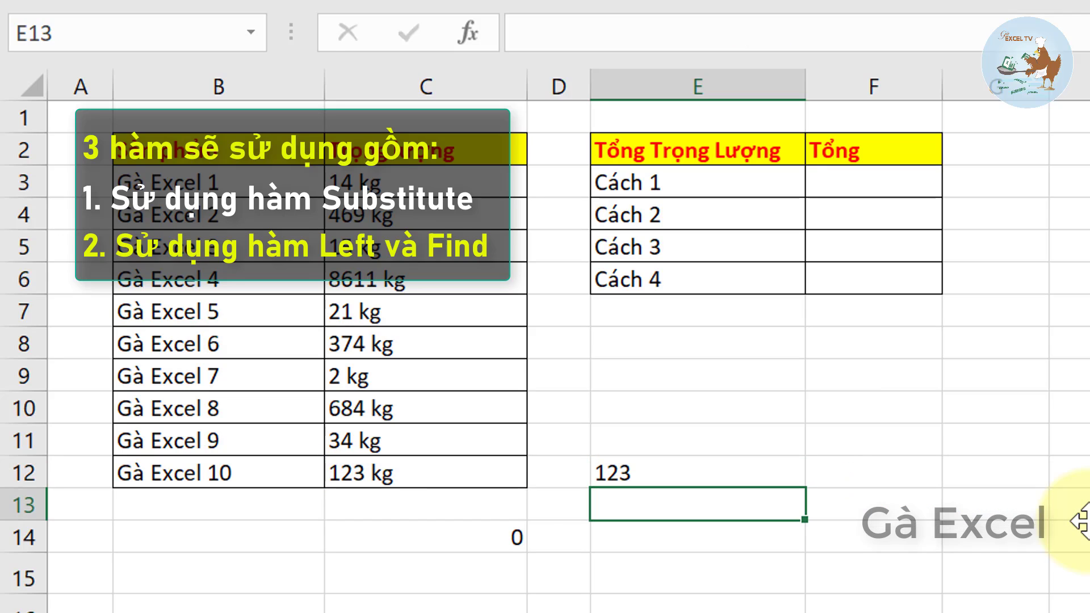
Compare E12's result of 123 with the original 123 kg in C12
left_click(523, 484)
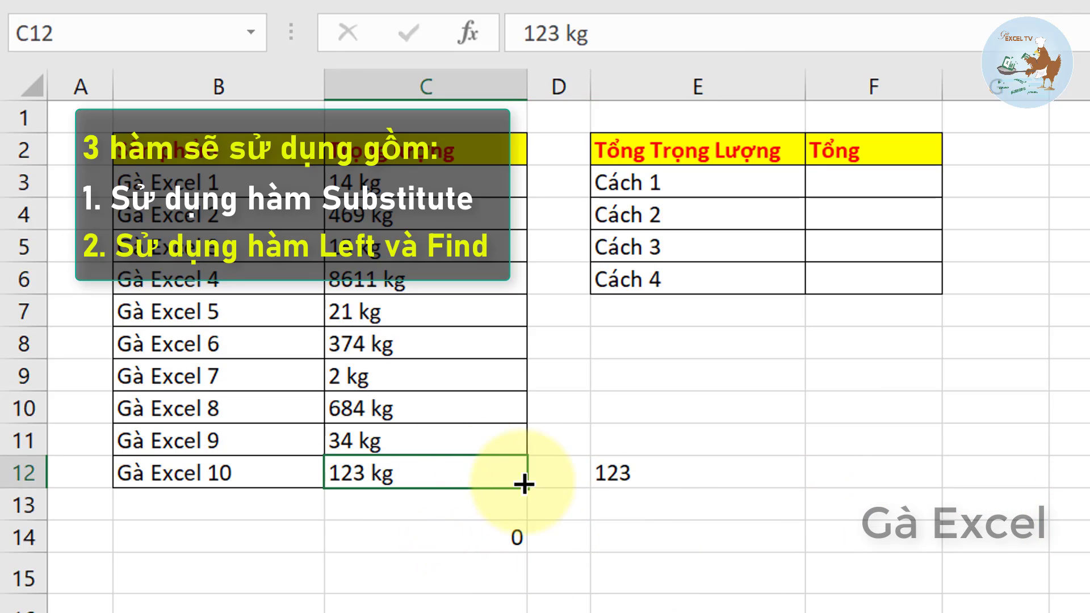
left_click(713, 478)
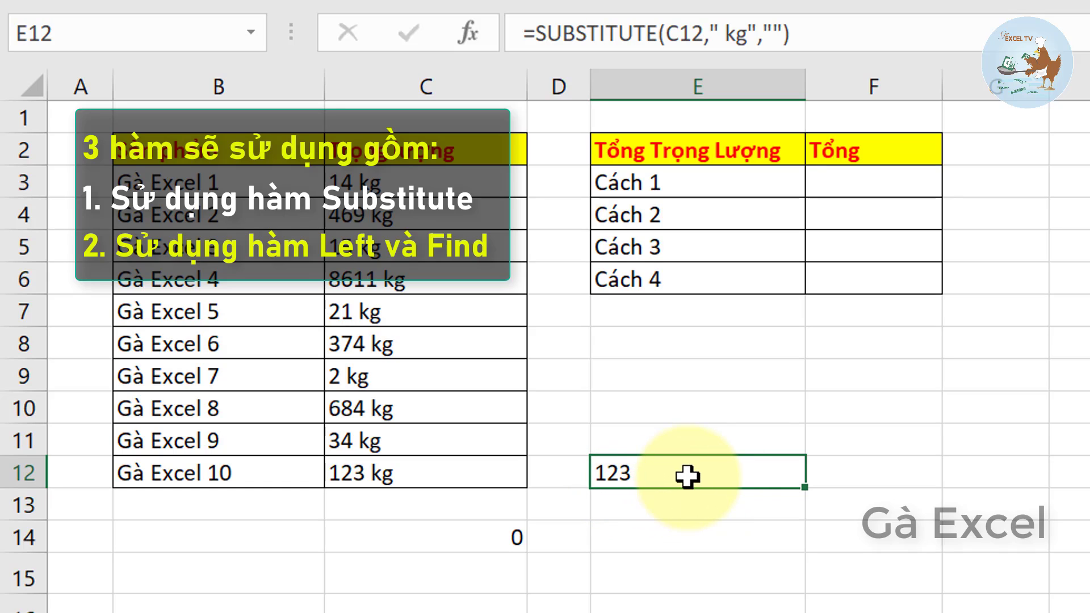
left_click(897, 467)
Enter =ISNUMBER(E12) in F12 to test whether E12's result is numeric
type("=í")
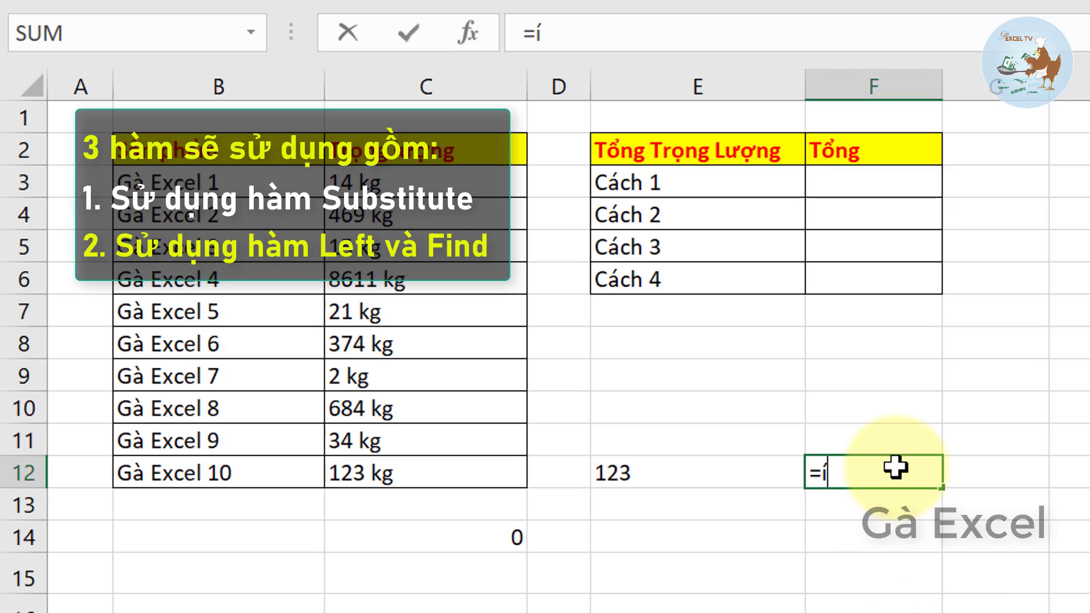
type("snum")
key("Tab")
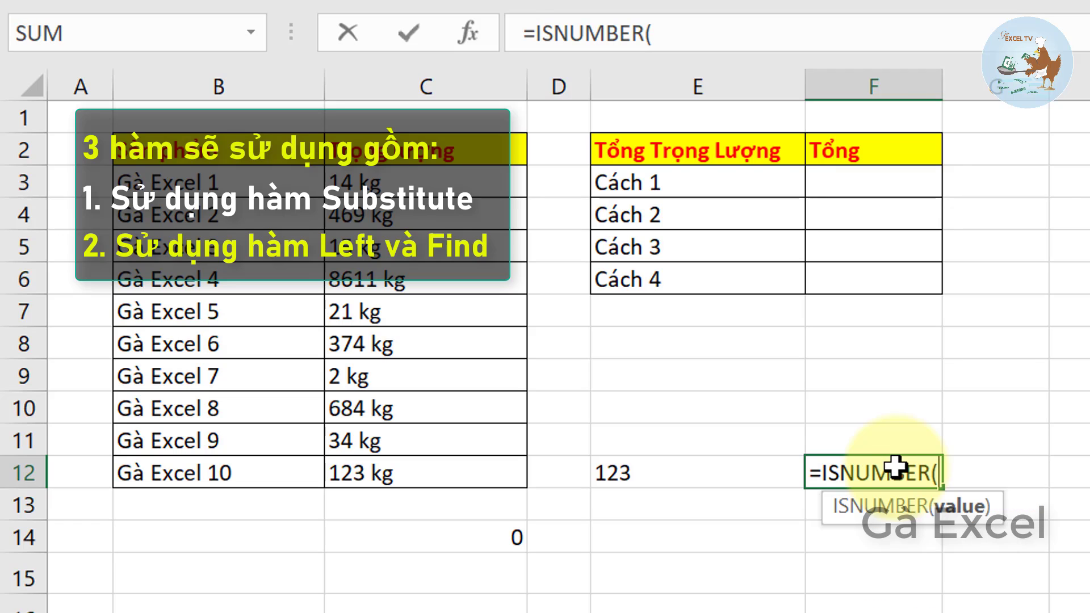
left_click(696, 468)
key("Return")
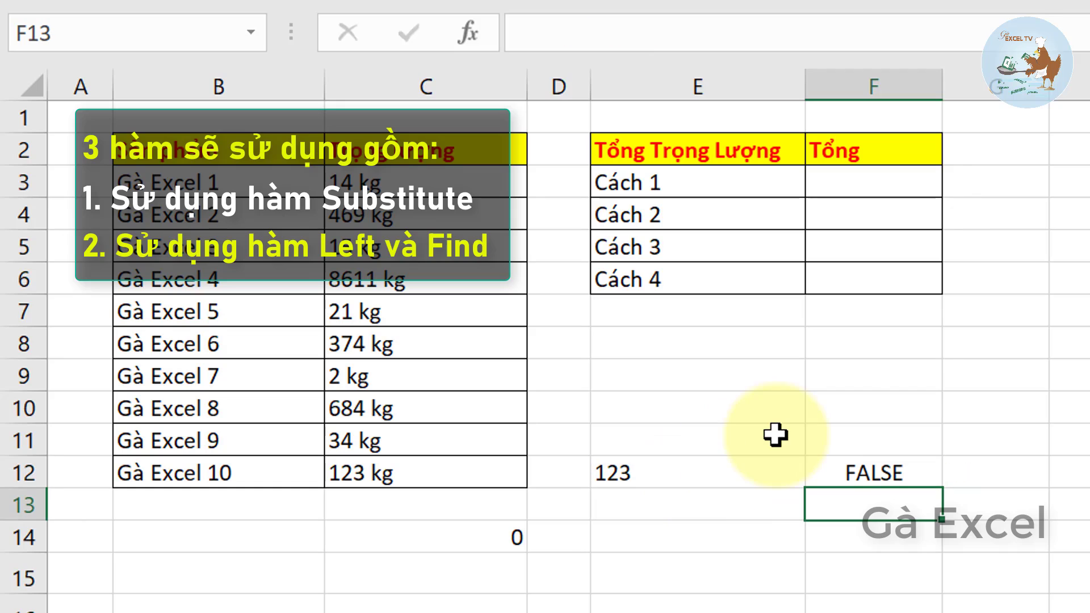
Append +0 to E12's SUBSTITUTE formula so it returns a number
left_click(711, 467)
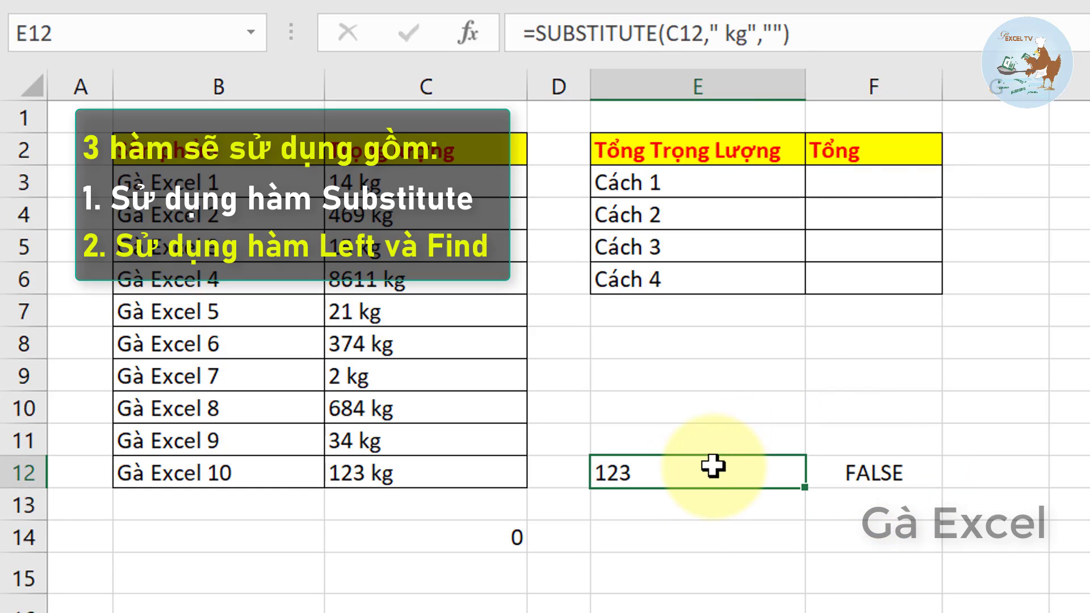
double_click(725, 475)
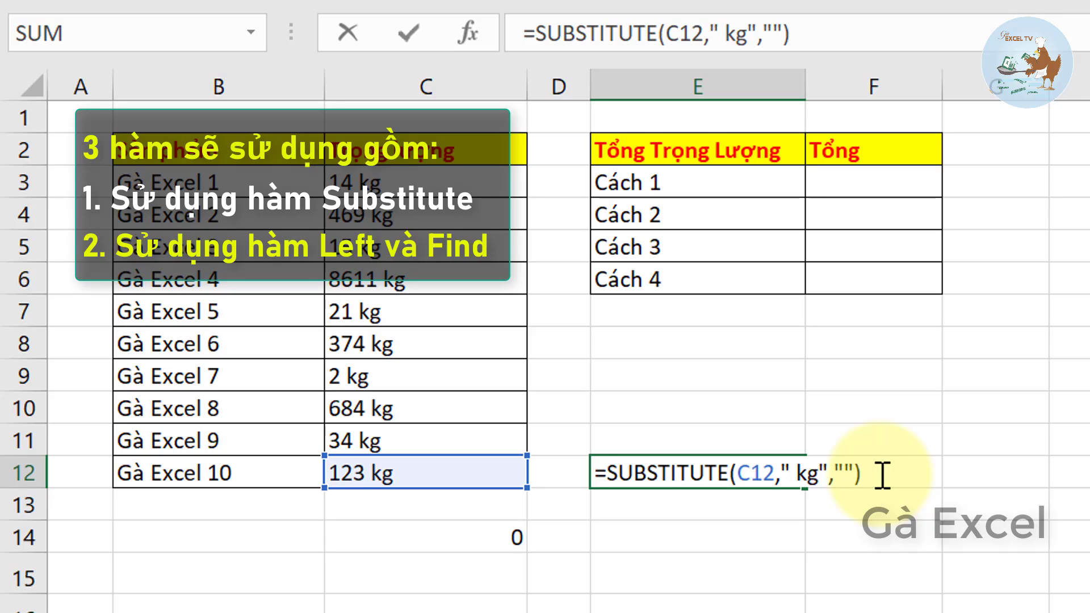
type("+0")
key("Return")
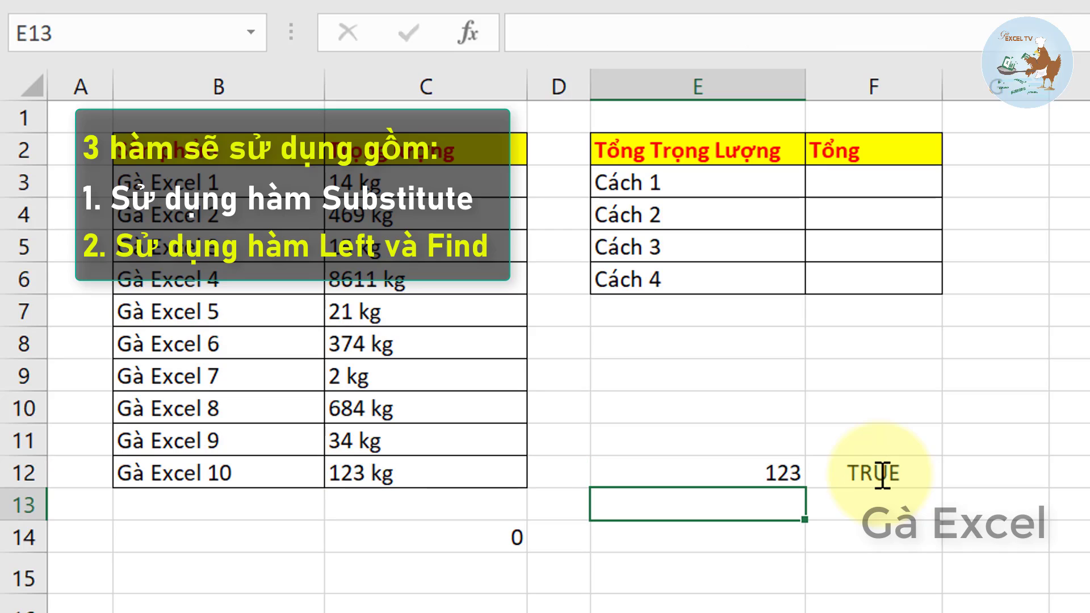
Review the two test cells, then delete the contents of E12:F12
left_click(716, 473)
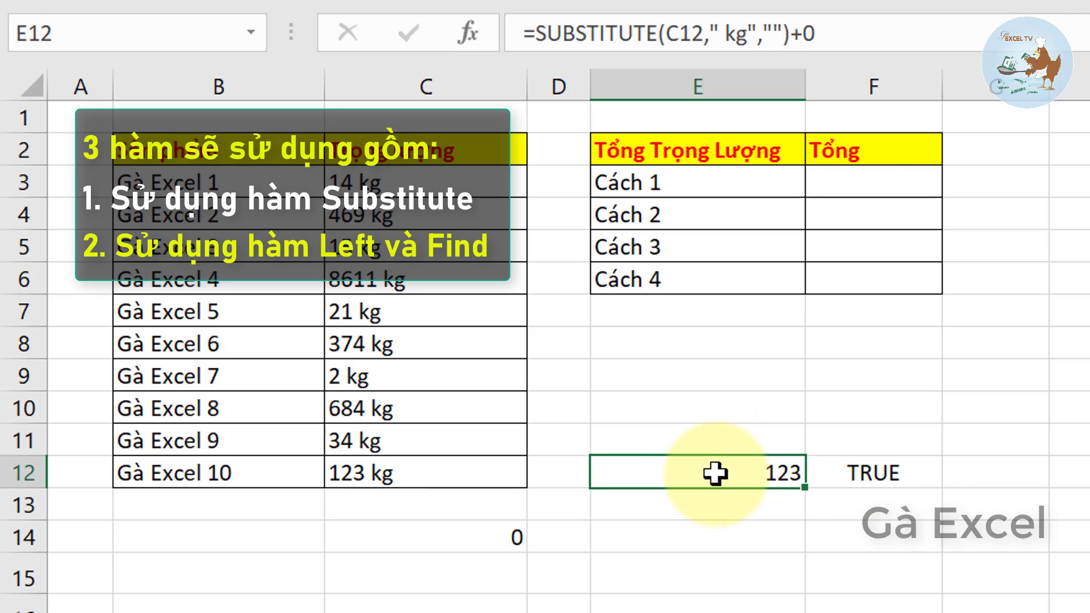
left_click(908, 473)
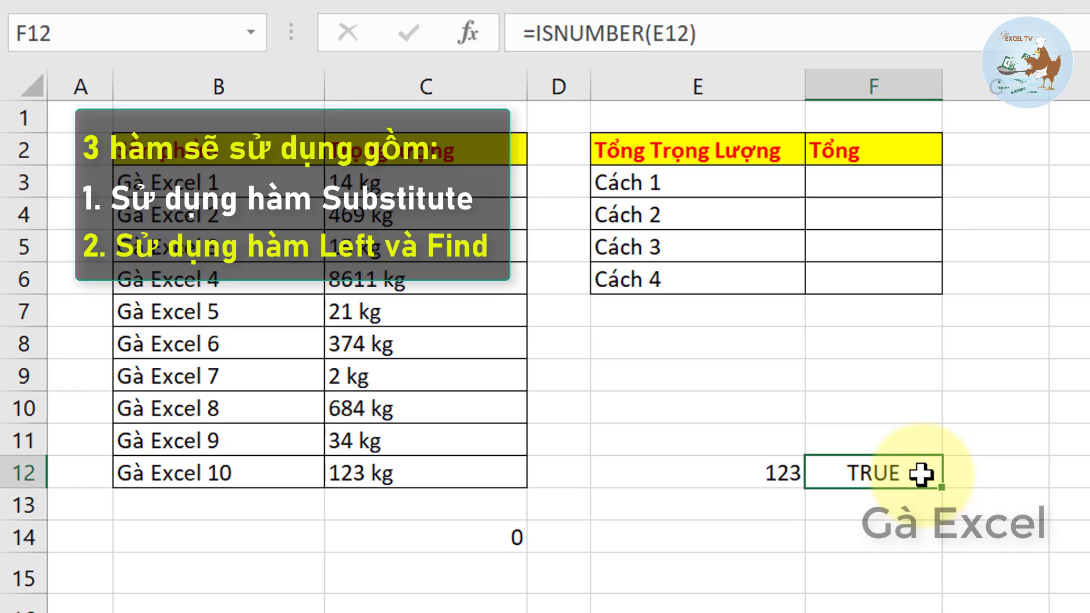
left_click_drag(763, 474, 899, 481)
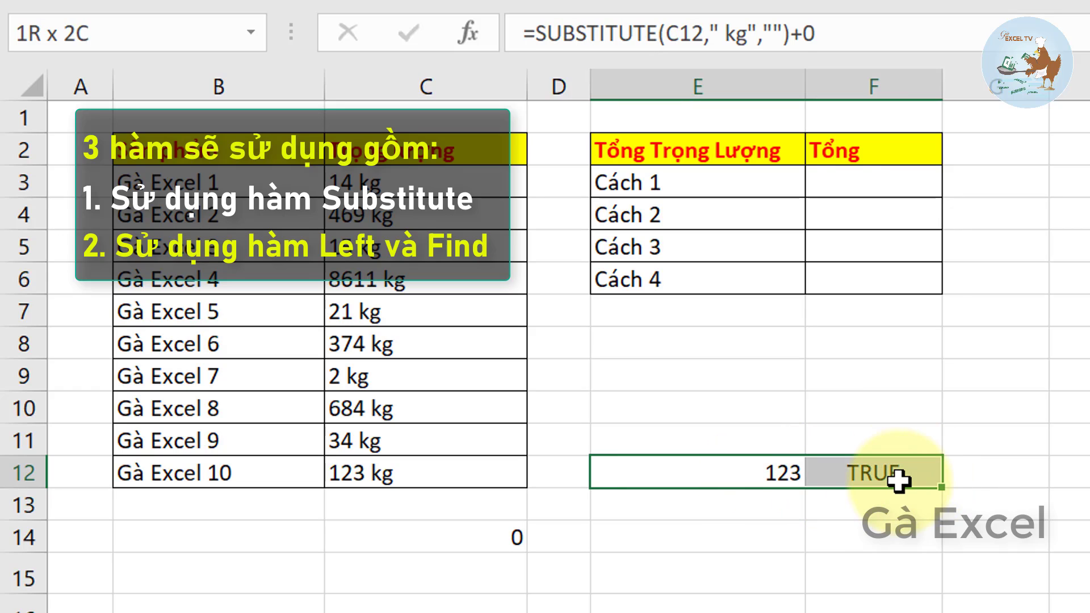
key("Delete")
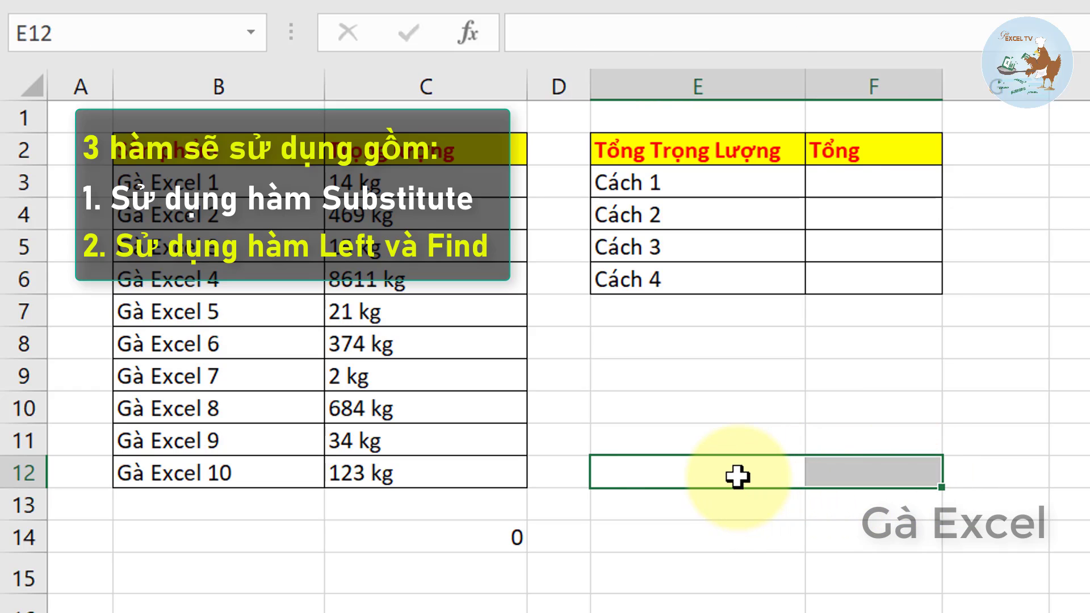
left_click(737, 477)
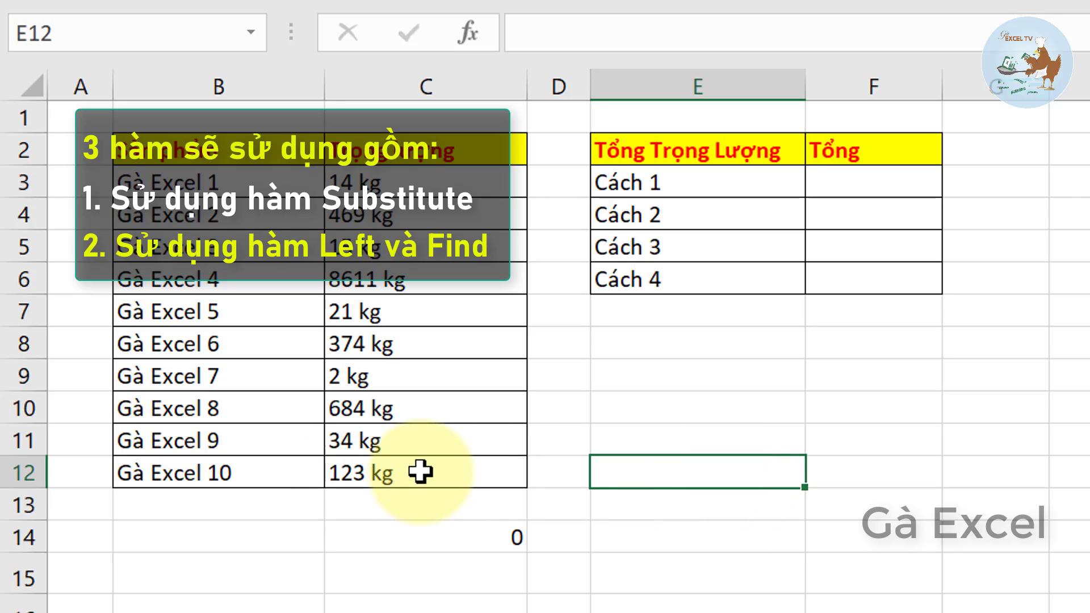
type("=le")
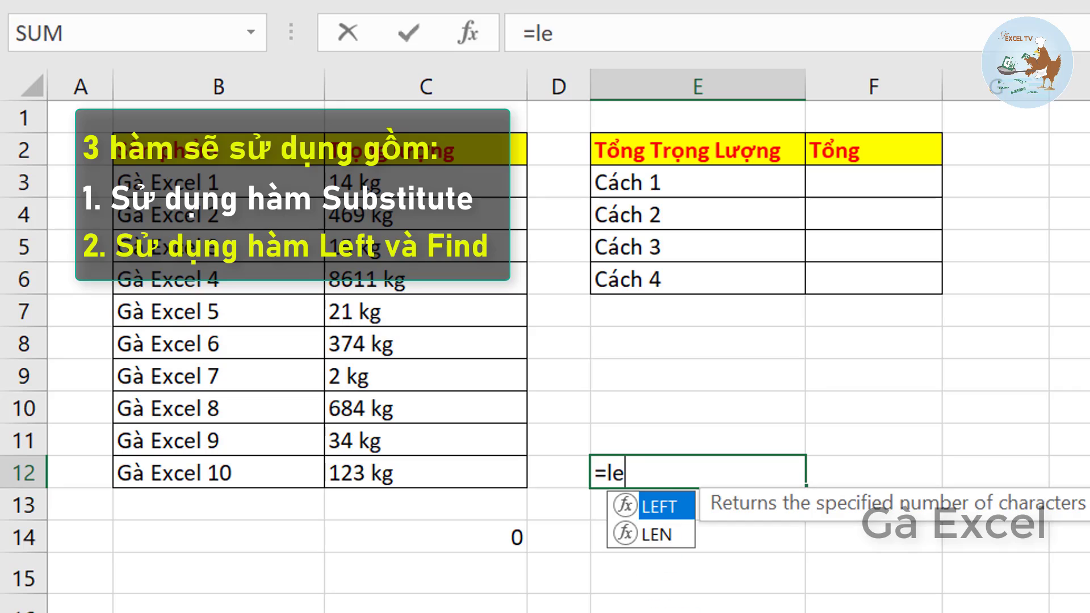
type("ff")
key("Tab")
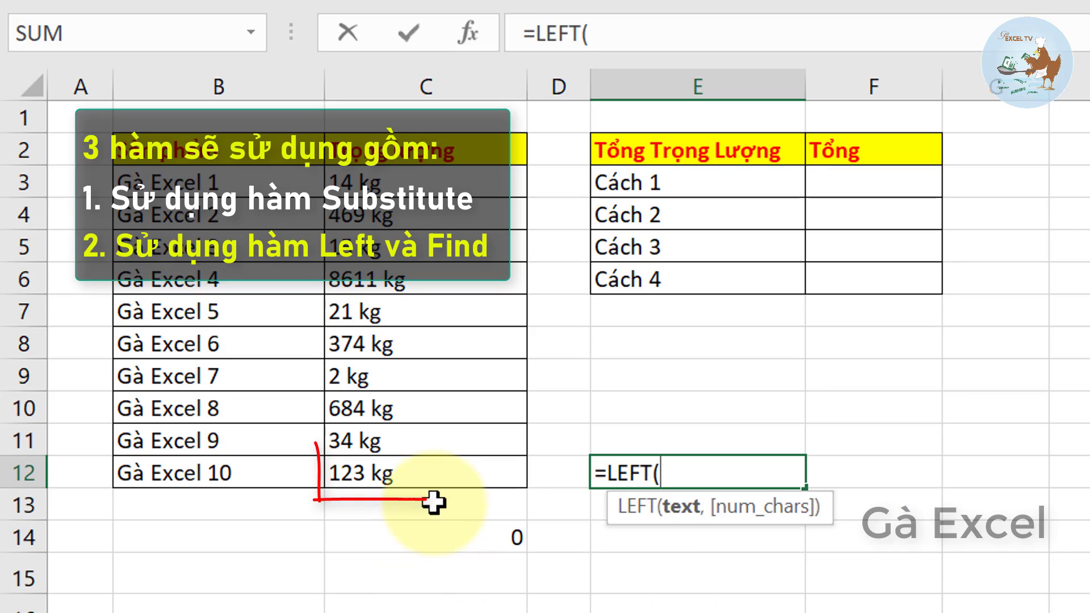
left_click(436, 472)
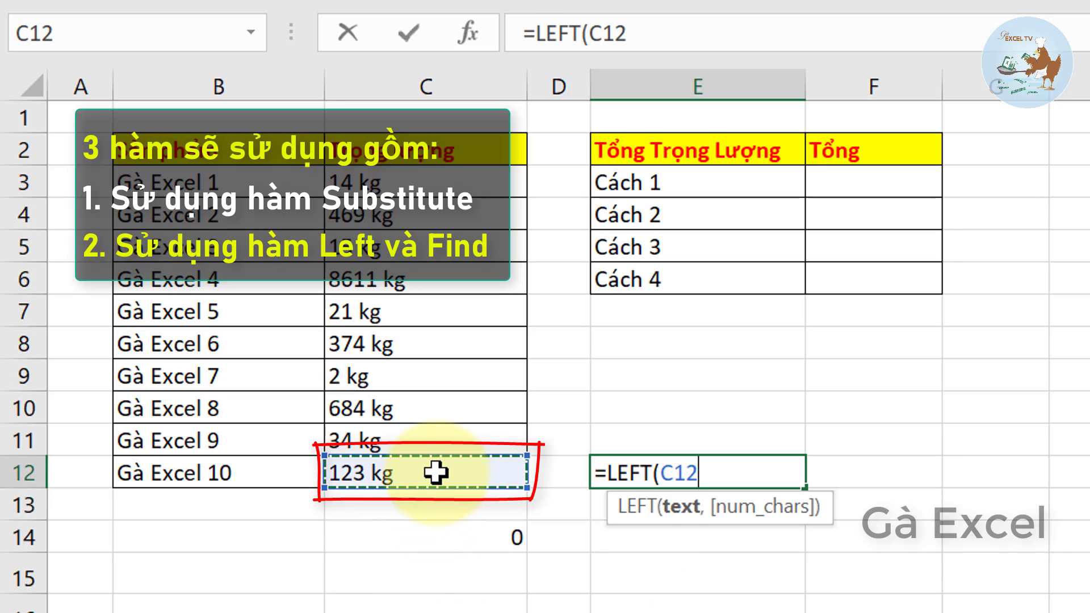
type(",")
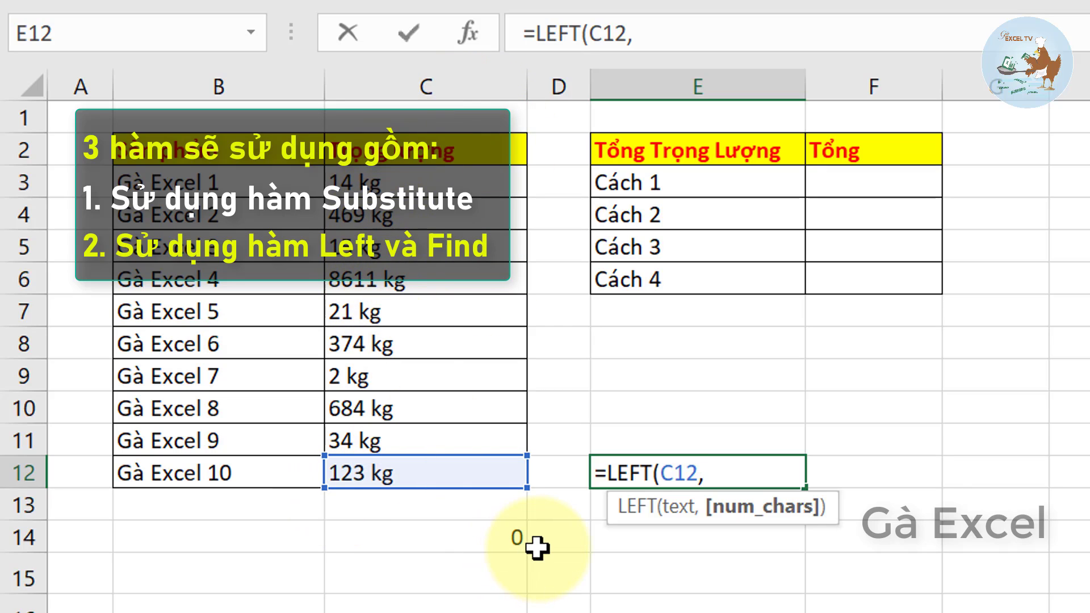
type("fin")
key("Tab")
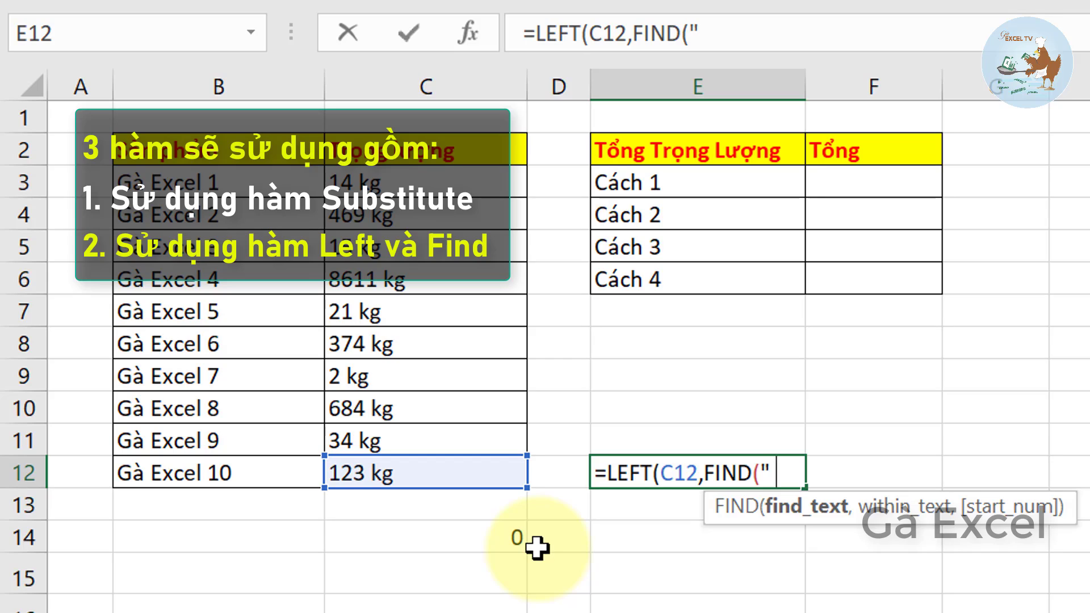
type("\",")
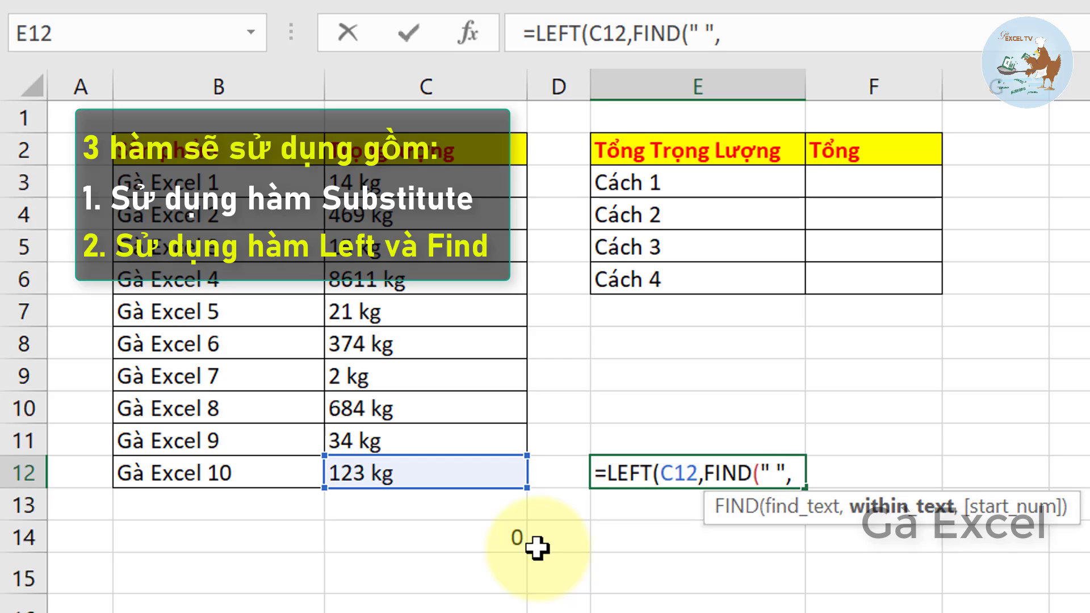
left_click(413, 485)
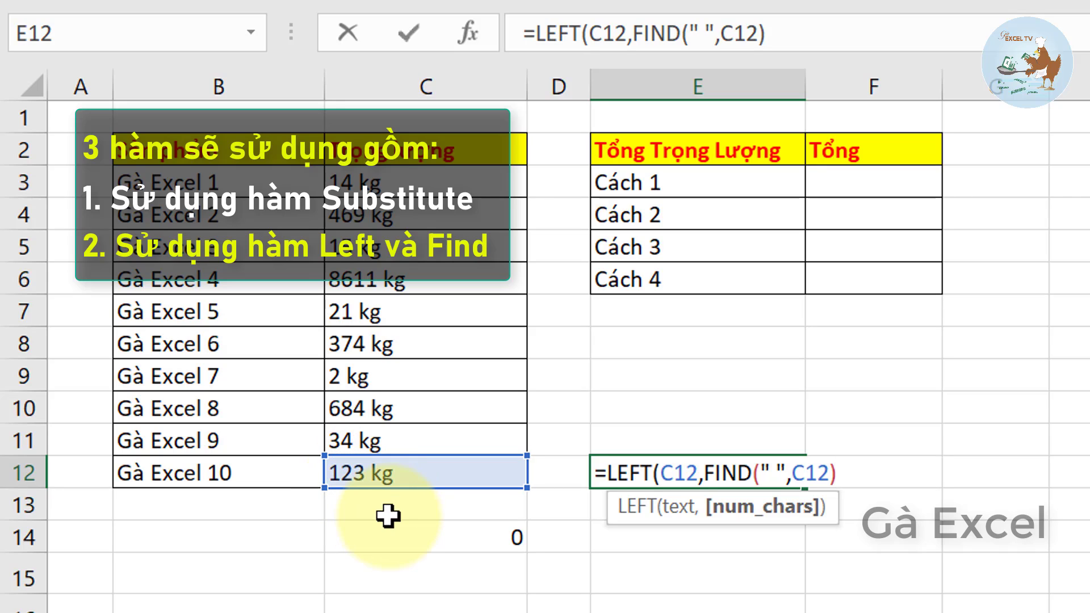
type("1")
key("Return")
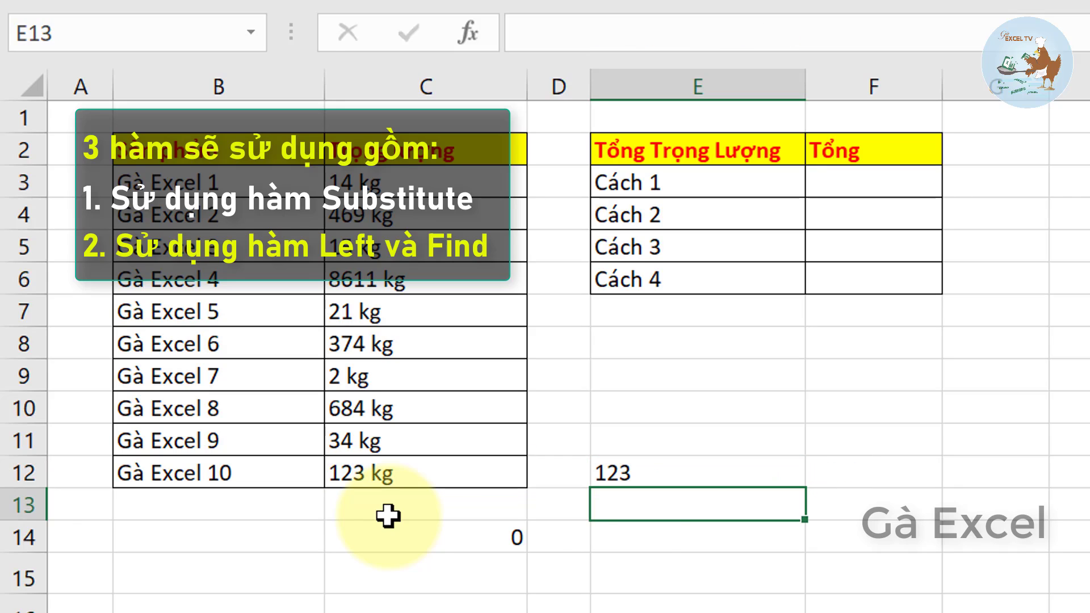
left_click(697, 473)
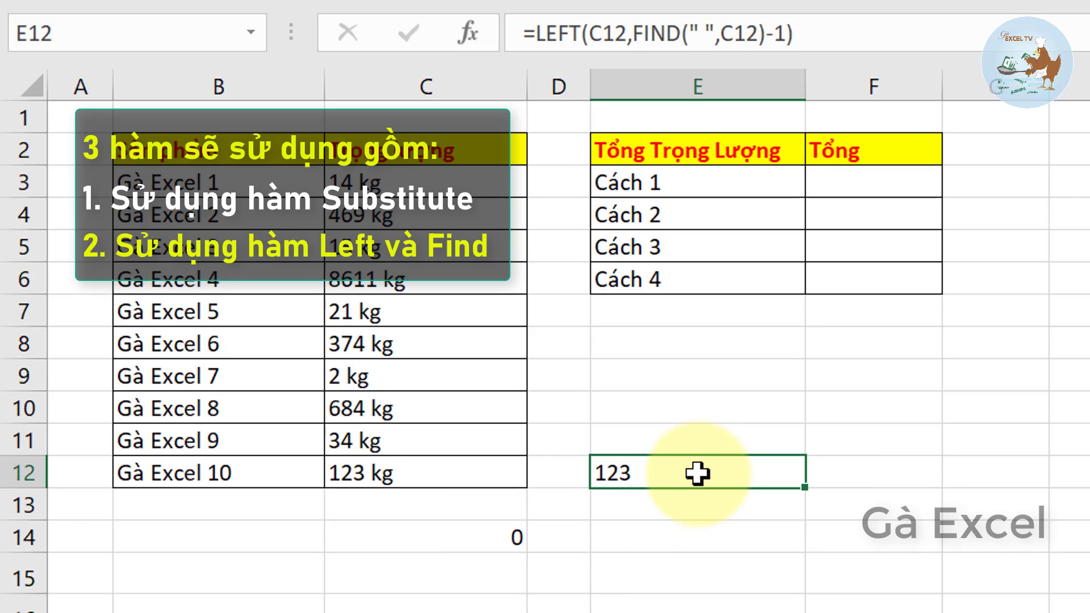
double_click(725, 474)
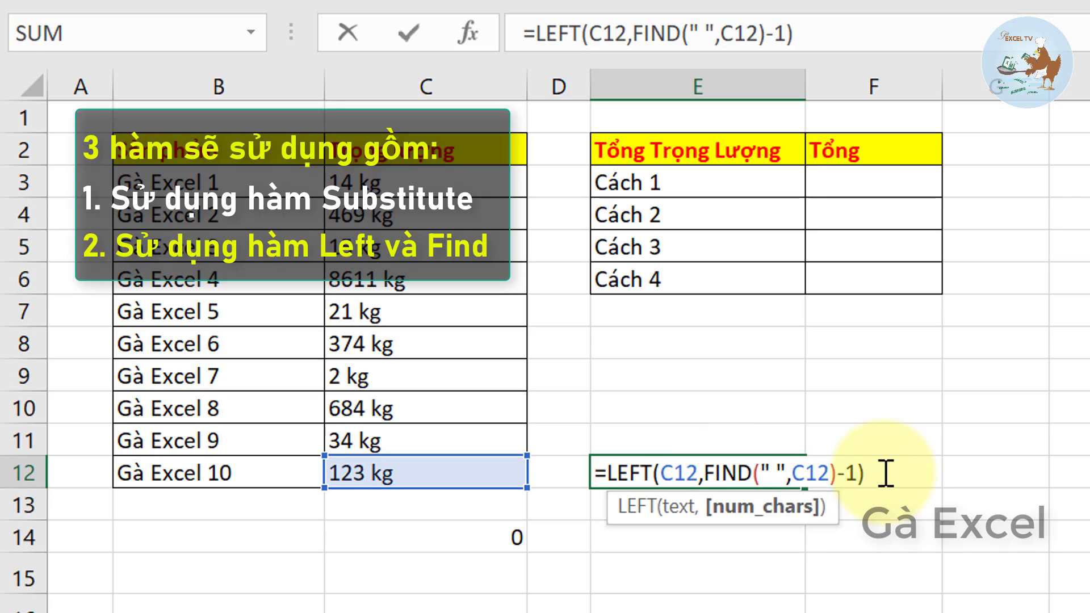
type("*1")
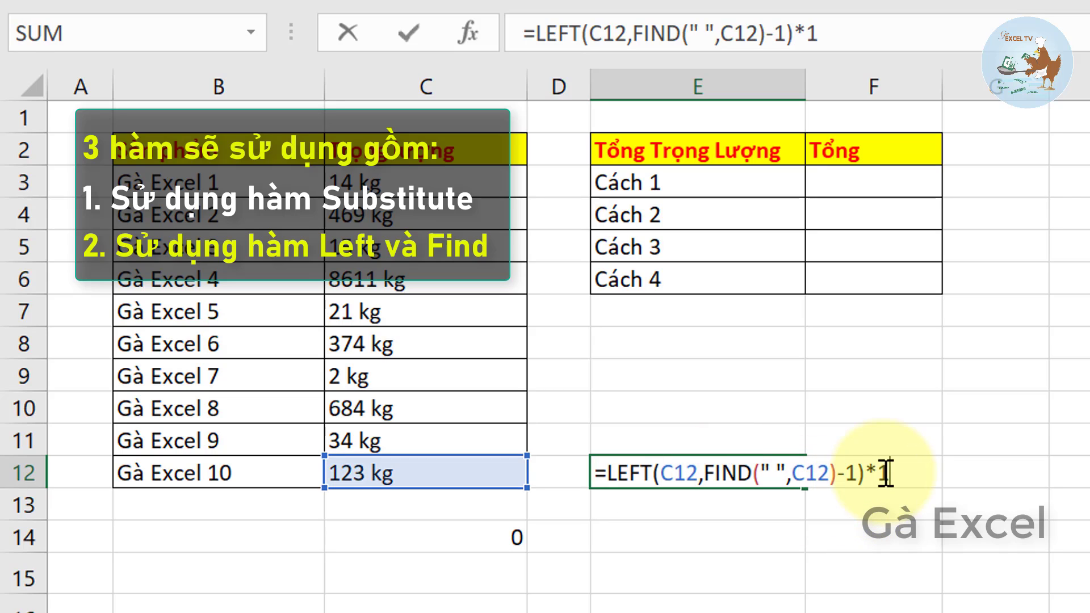
key("Return")
key("Up")
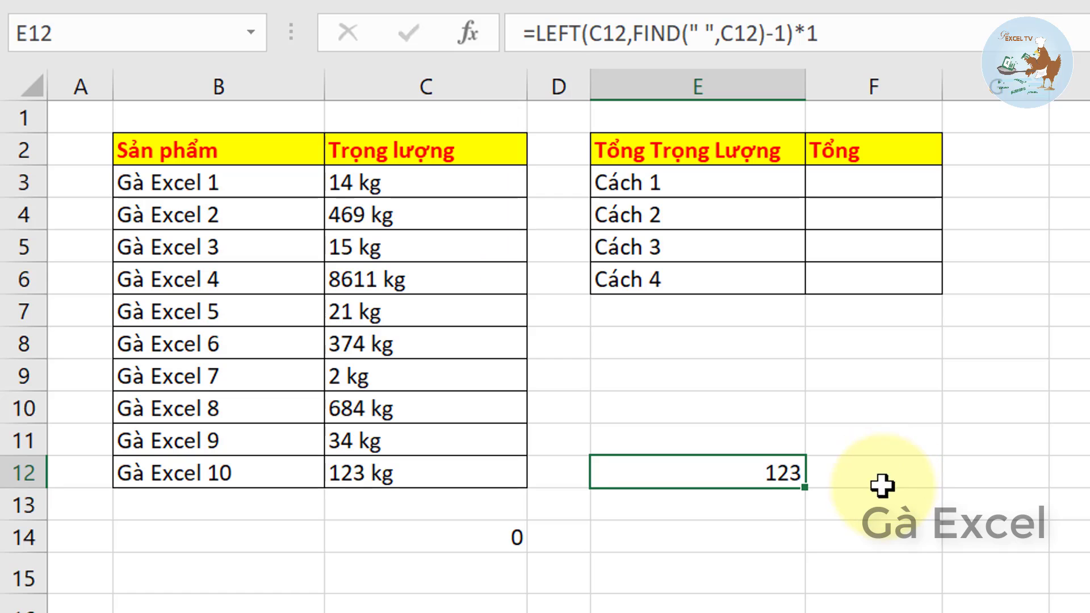
key("Delete")
Enter =SUMPRODUCT(SUBSTITUTE(C3:C12," kg","")*1) in F3 so Cách 1 totals 10347
scroll(625, 314, "right", 2)
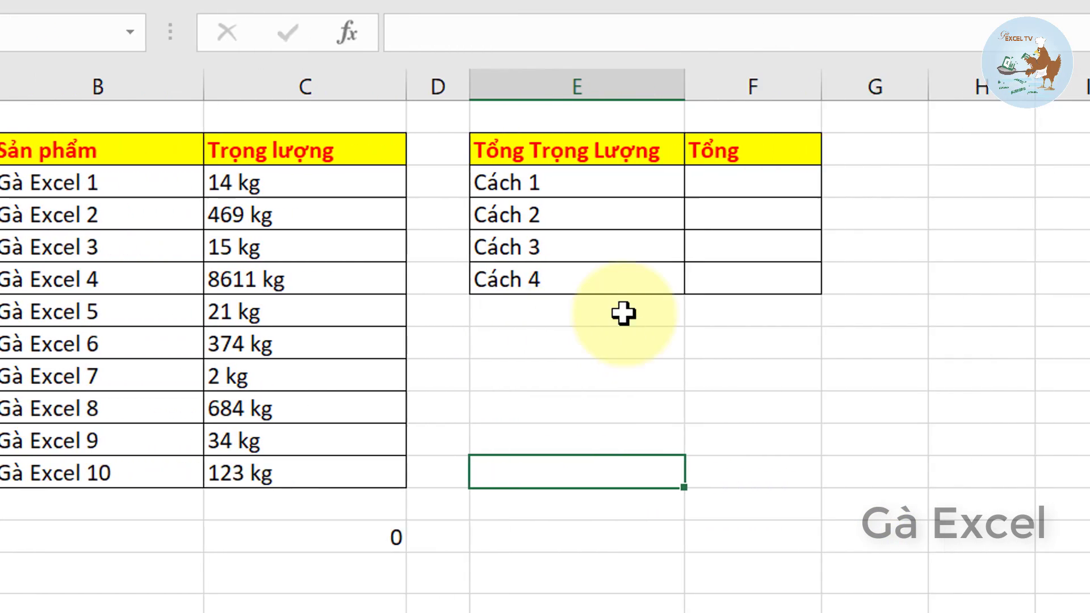
left_click(593, 187)
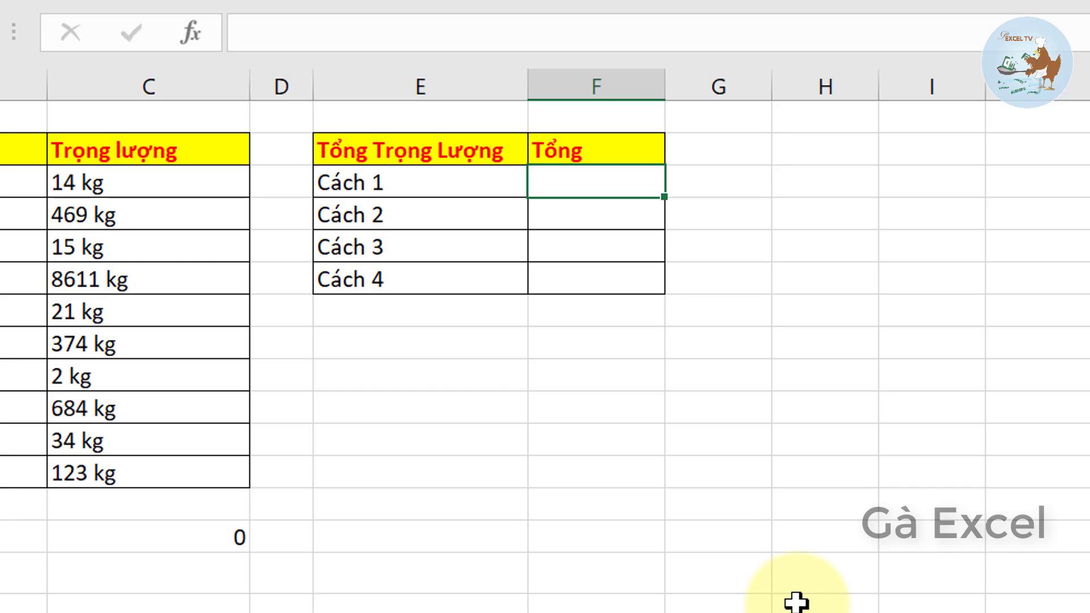
type("=sum")
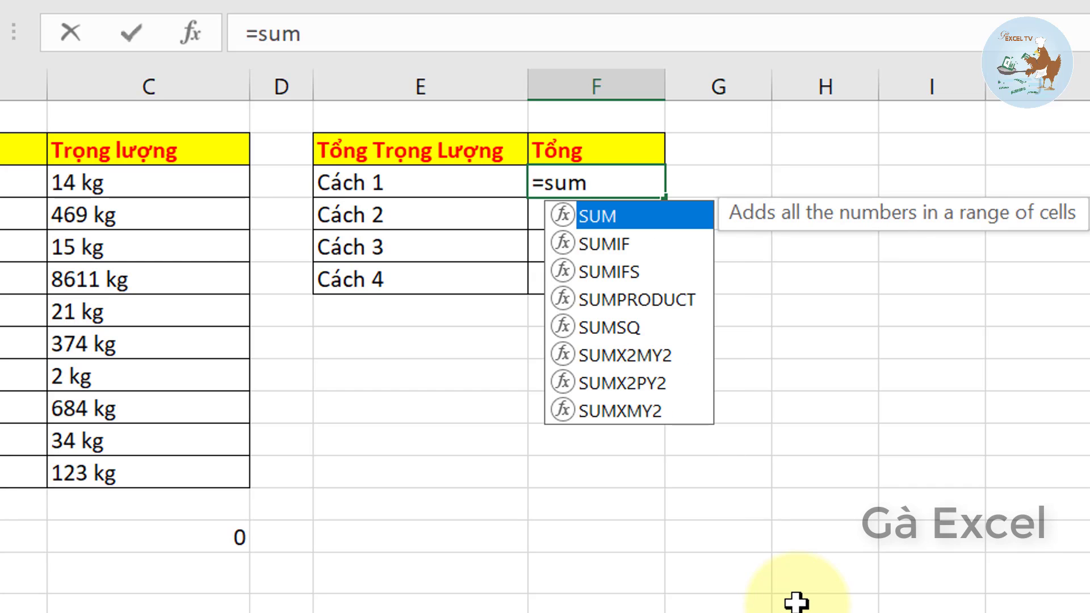
type("p")
key("Tab")
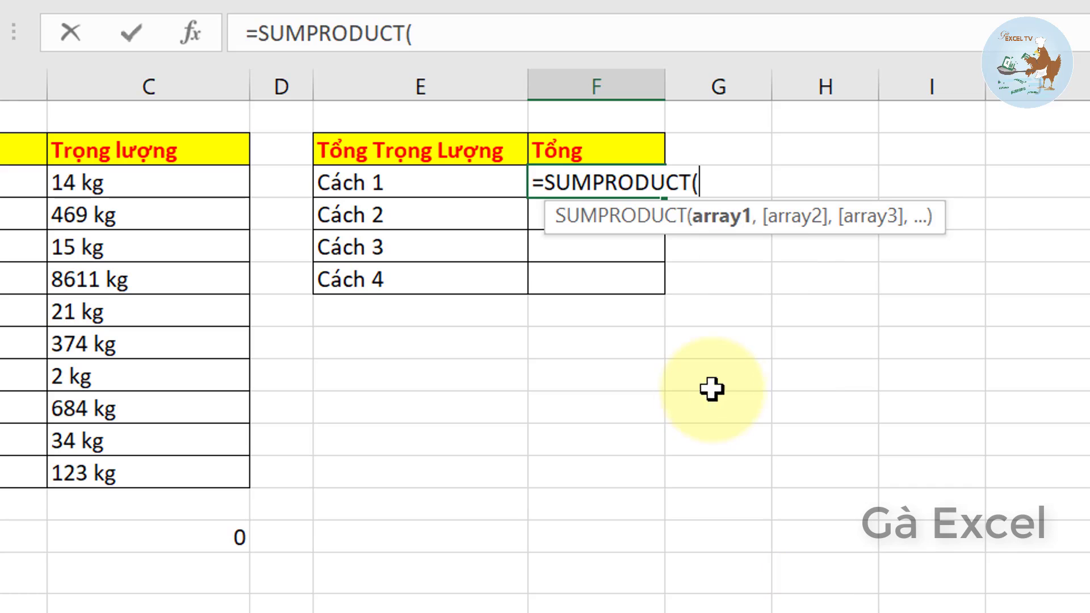
type("su")
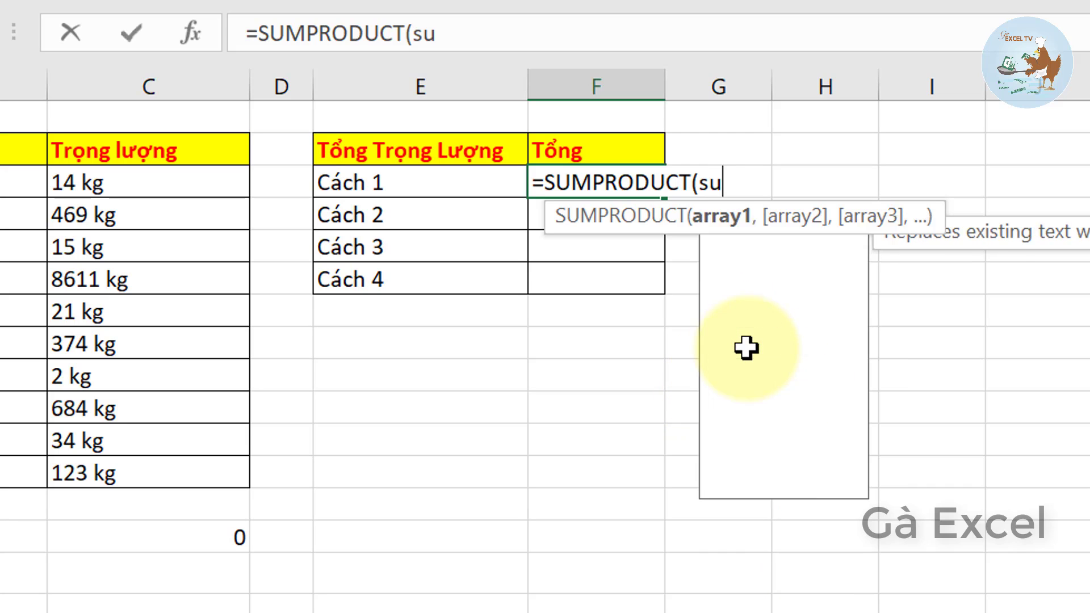
type("b")
key("Tab")
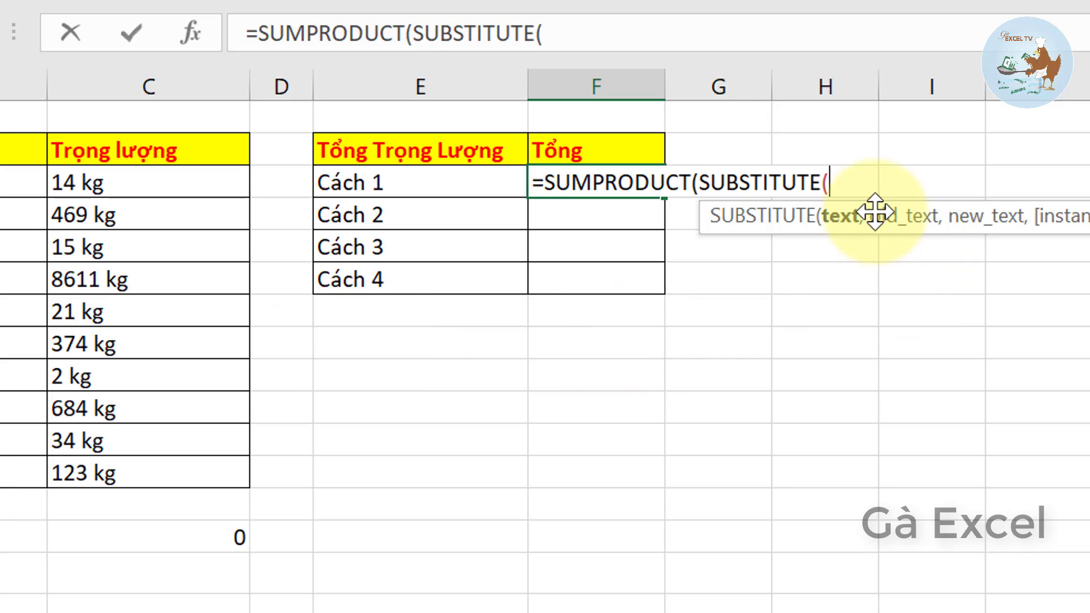
left_click_drag(144, 183, 127, 474)
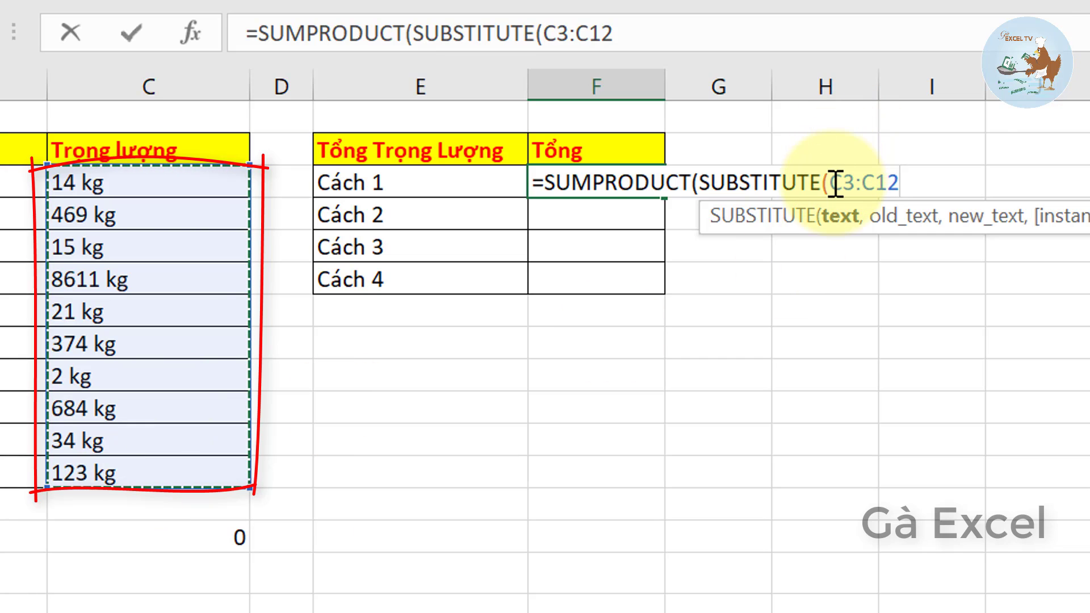
left_click(908, 180)
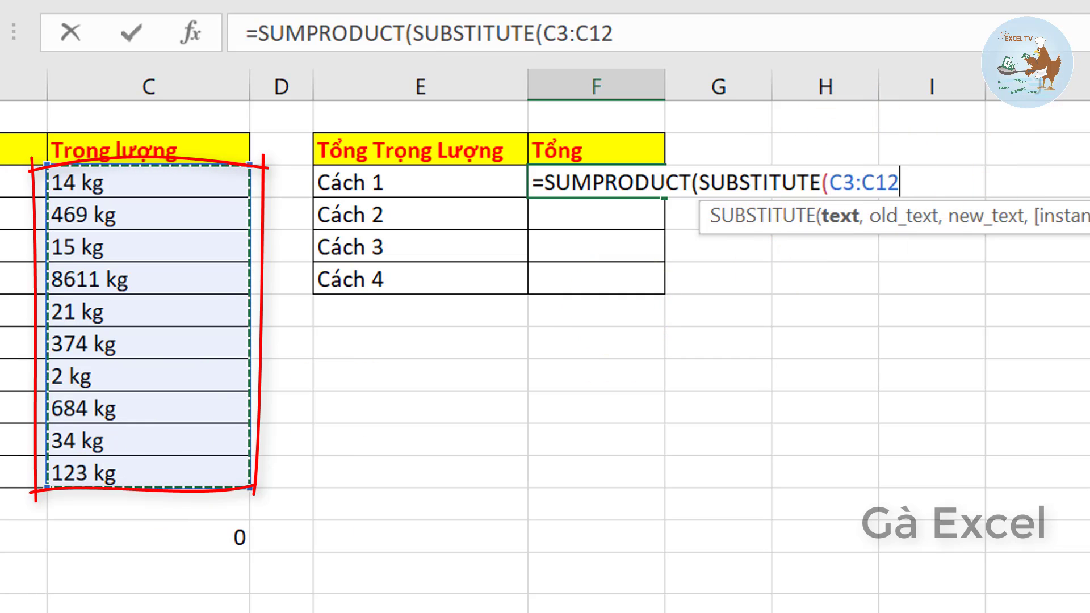
type(",")
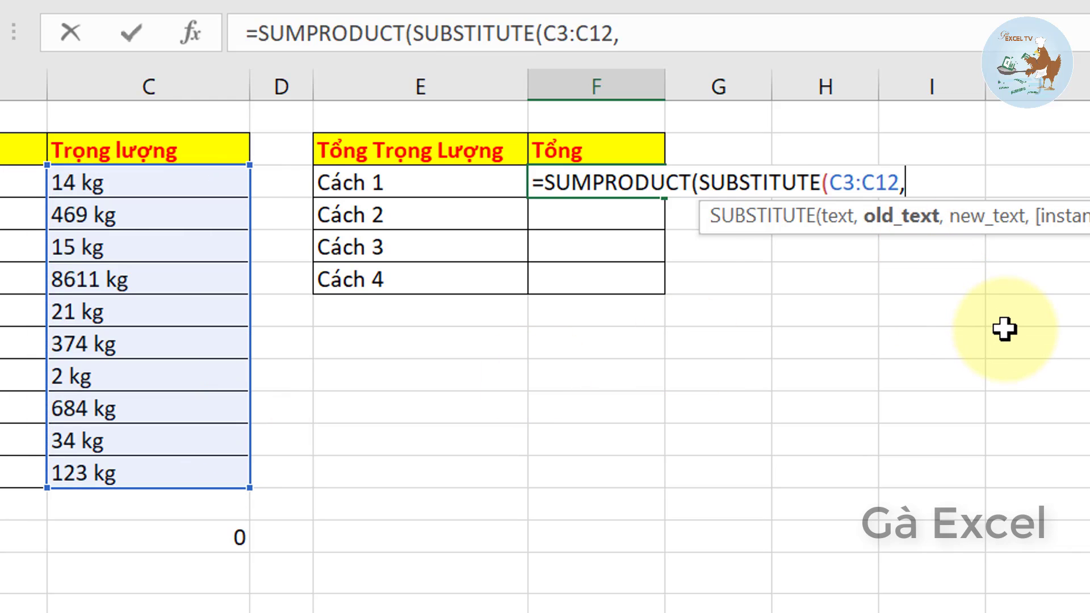
type("\" kg\"")
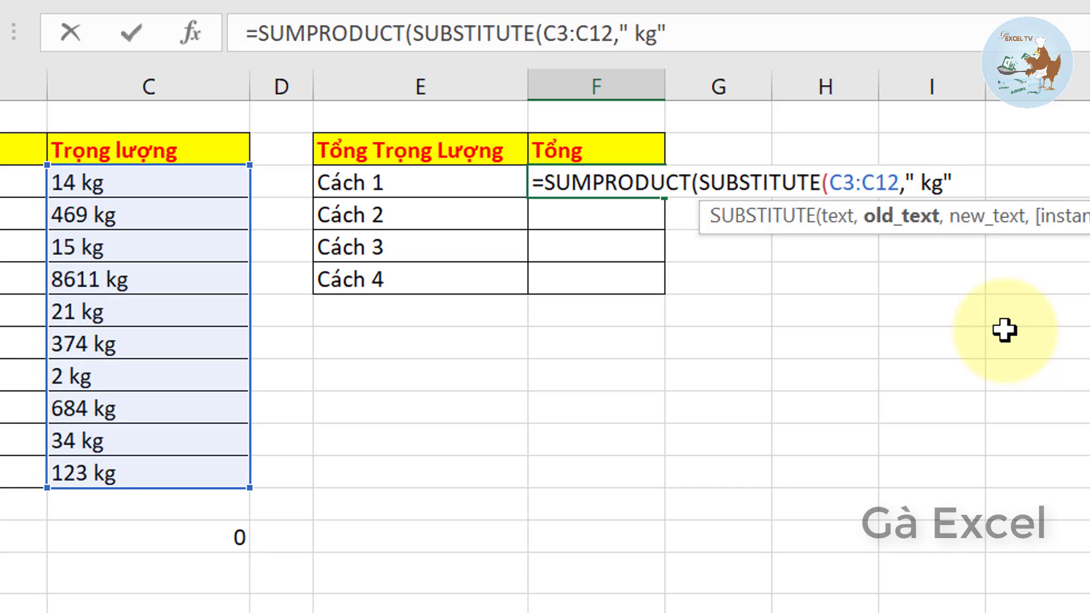
type(",\"\")*1")
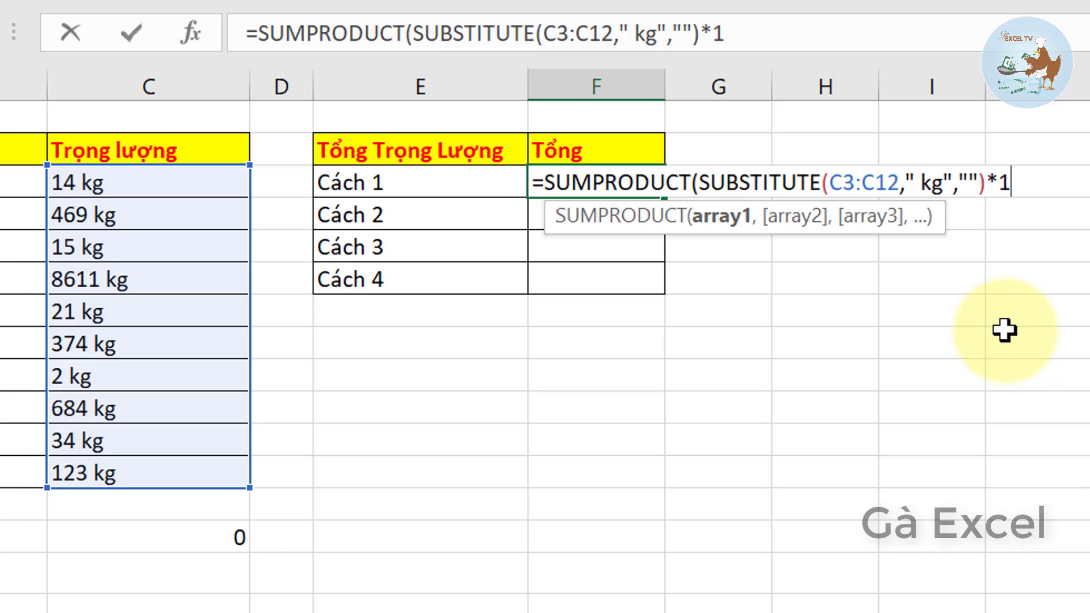
key("Return")
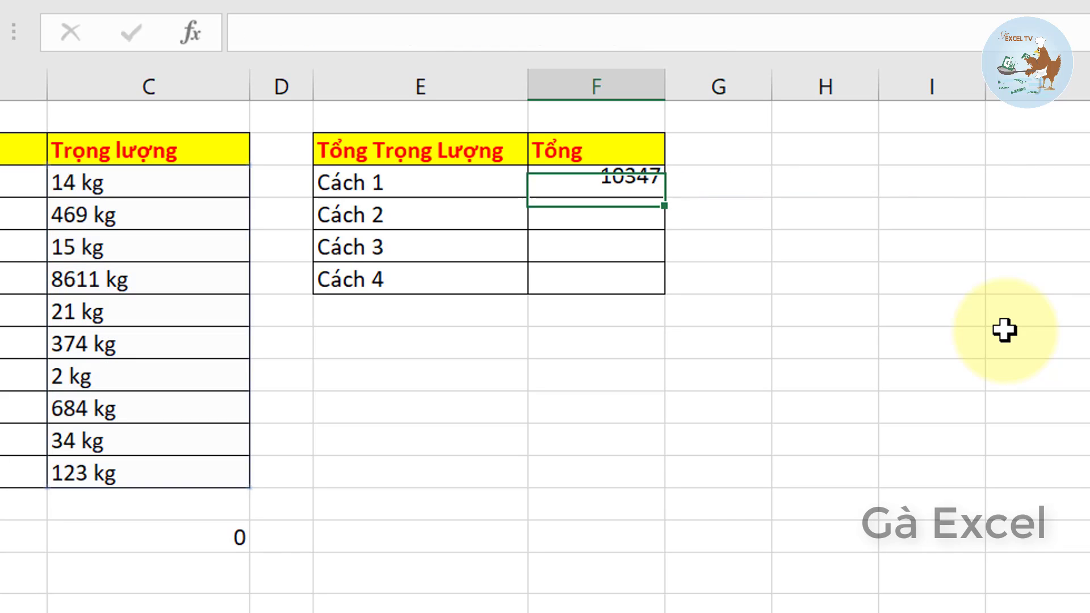
Enter =LEFT(C3,FIND(" ",C3)-1)*1 in A3 to extract C3's numeric weight
key("Up")
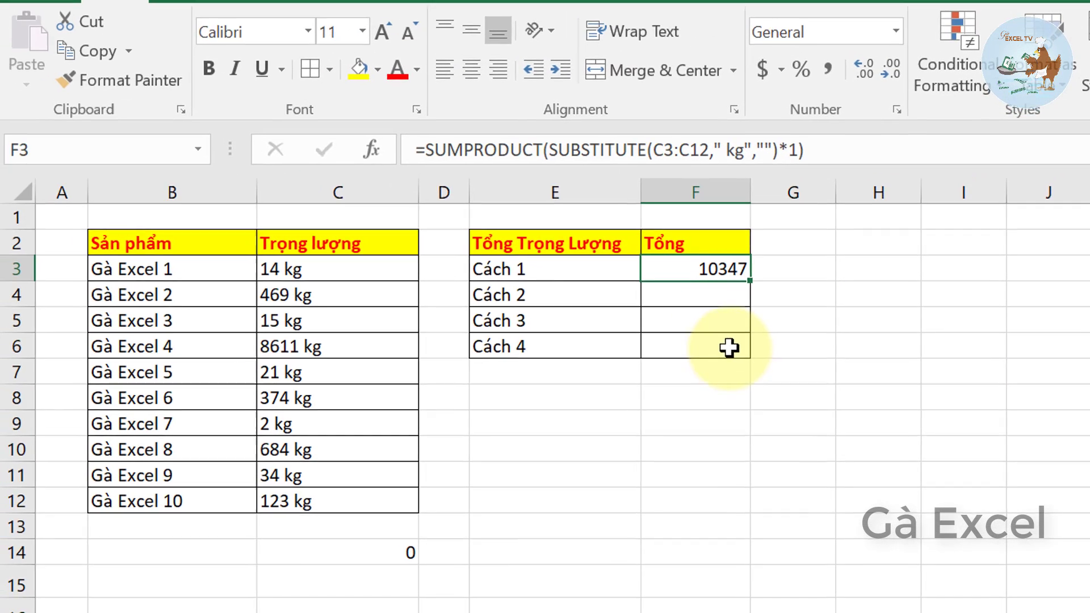
left_click(68, 272)
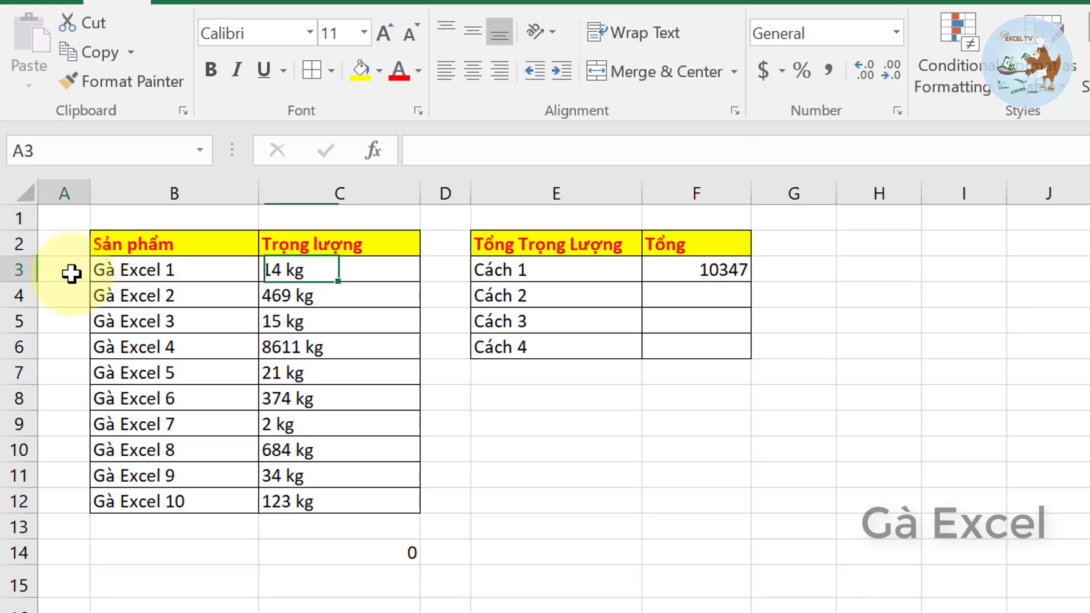
type("=le")
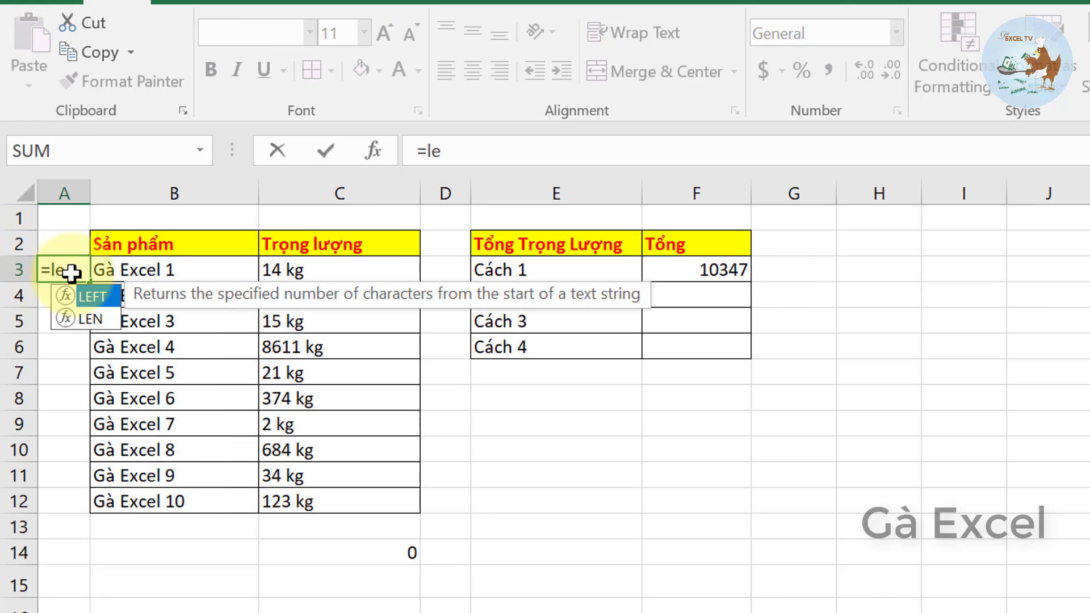
key("Tab")
key("Right")
key("Right")
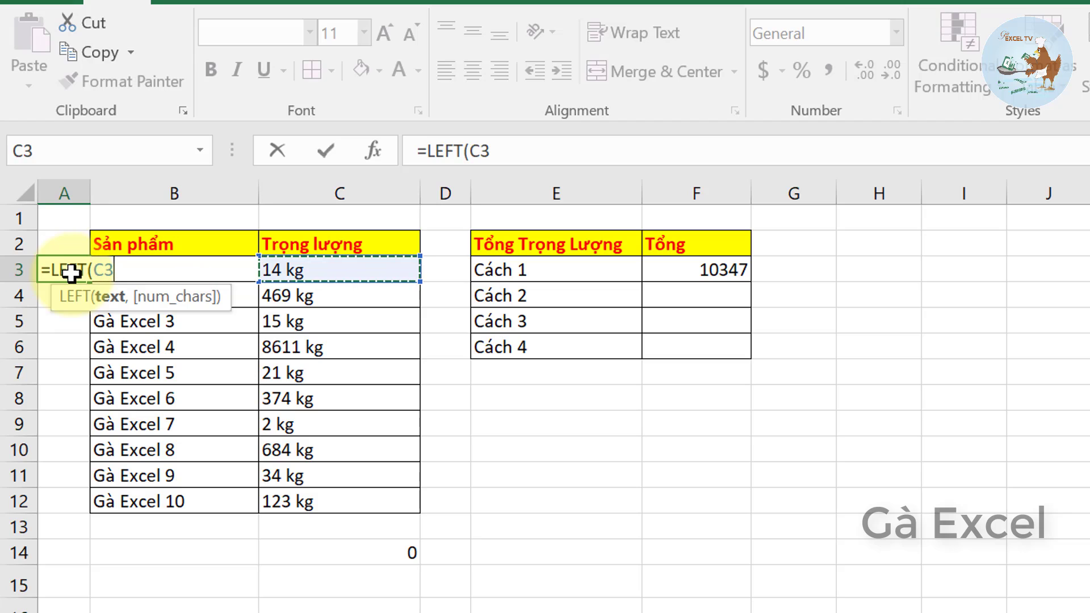
type(",fi")
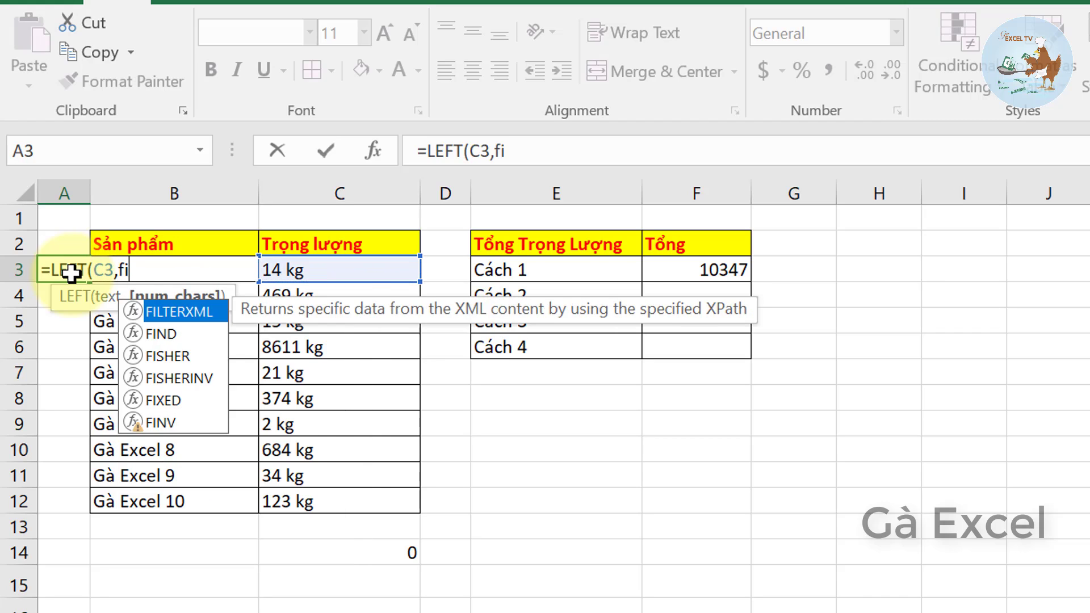
key("Down")
key("Tab")
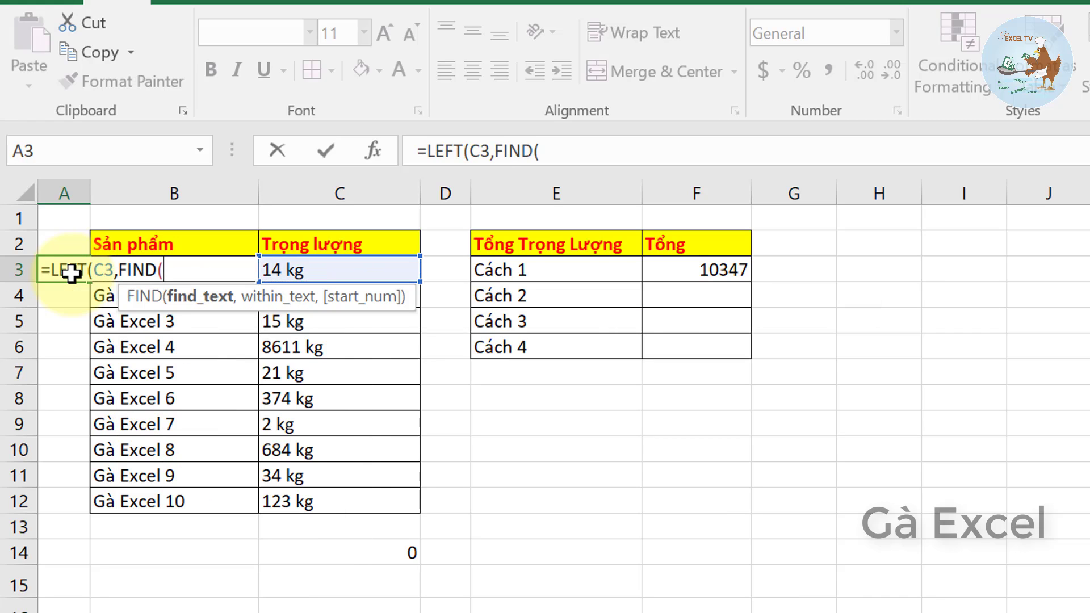
type("\",")
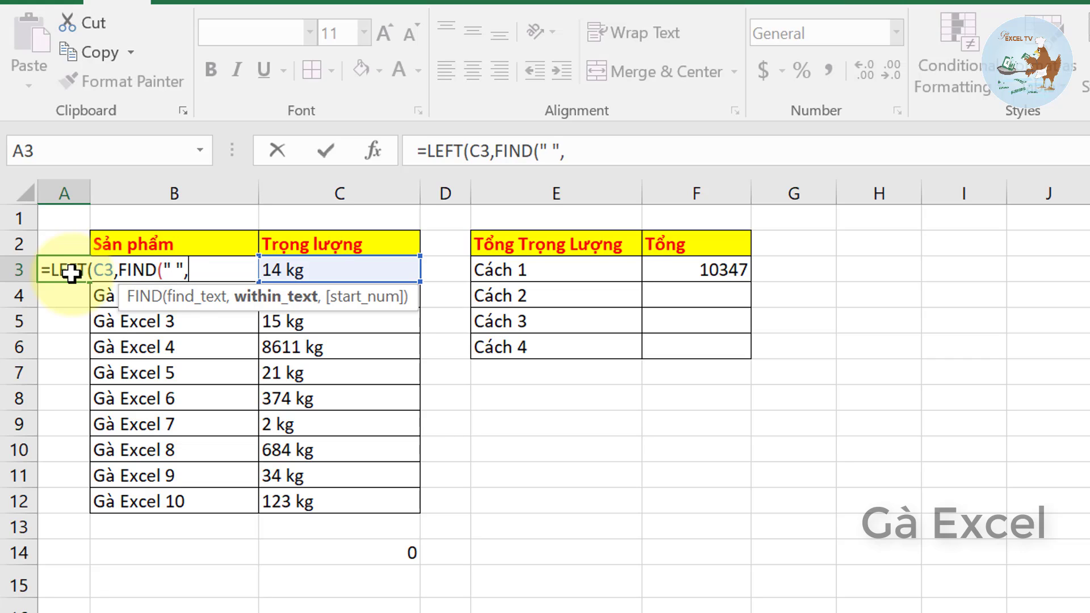
left_click(329, 271)
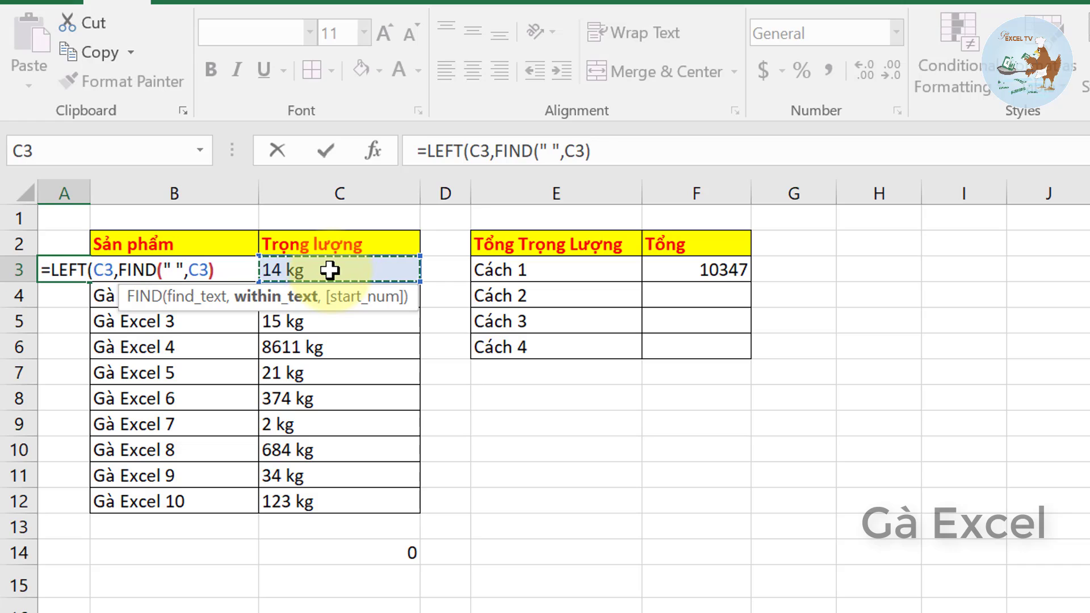
type("-1)*1")
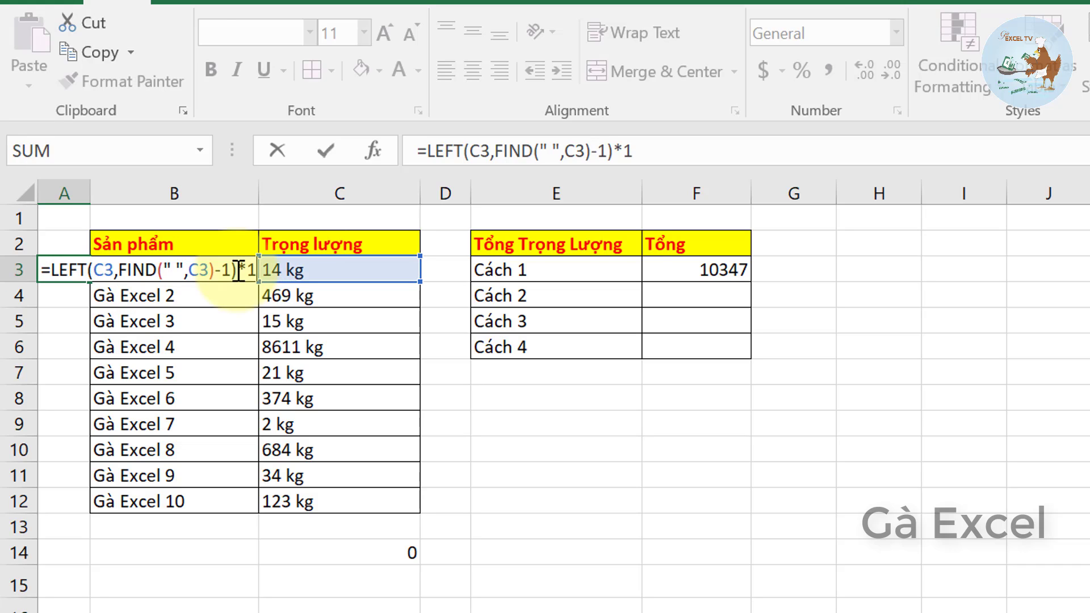
key("Return")
left_click(65, 270)
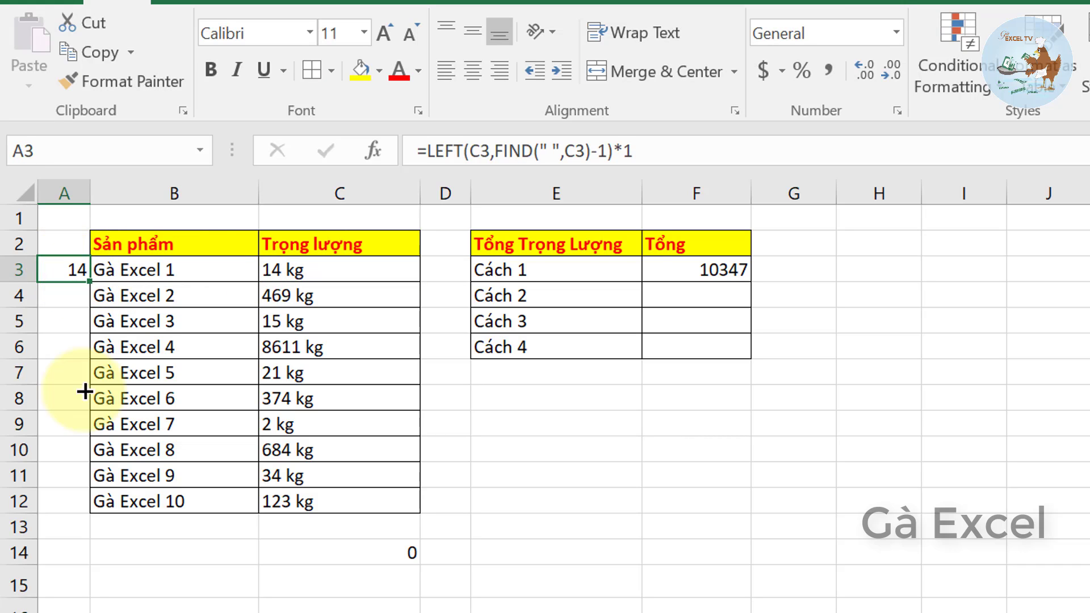
Fill the formula down to A12, total it with =SUM(A3:A12) in A13, and autofit column A
left_click_drag(85, 392, 74, 505)
left_click(73, 528)
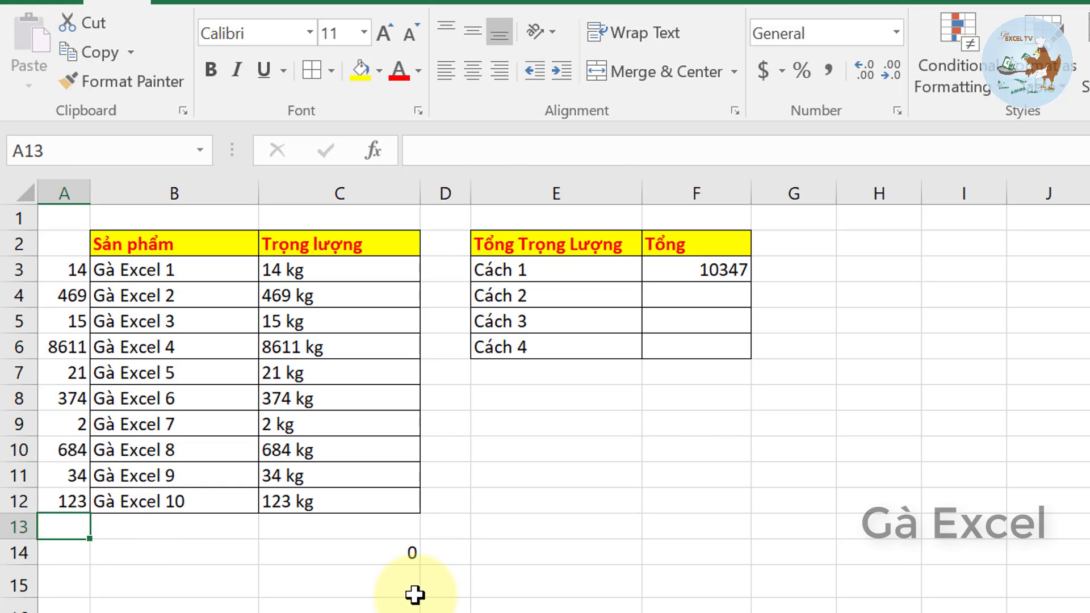
type("=sum")
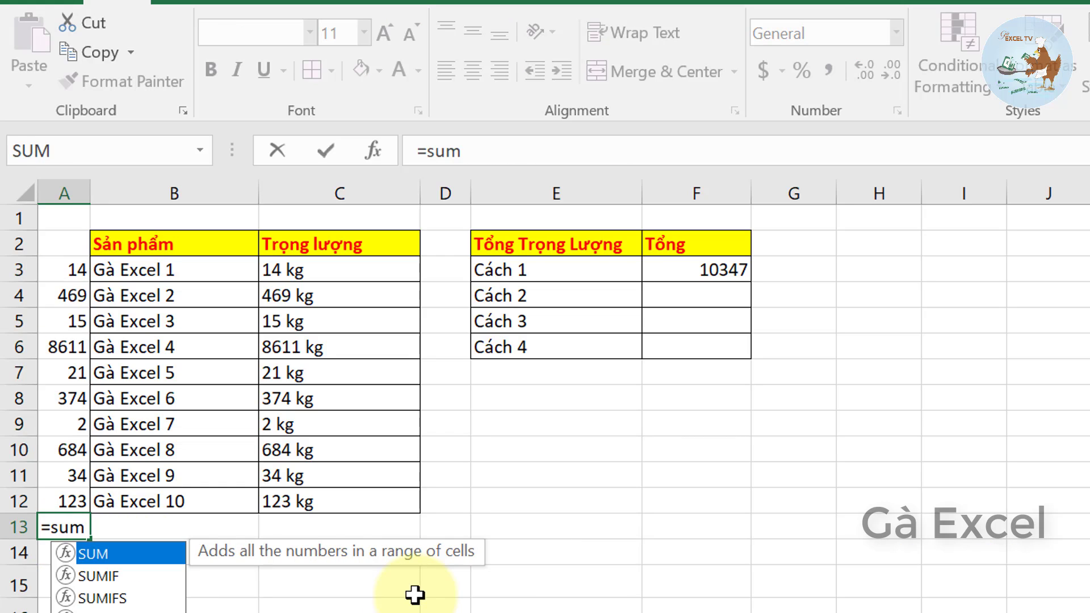
key("Tab")
left_click_drag(68, 269, 67, 497)
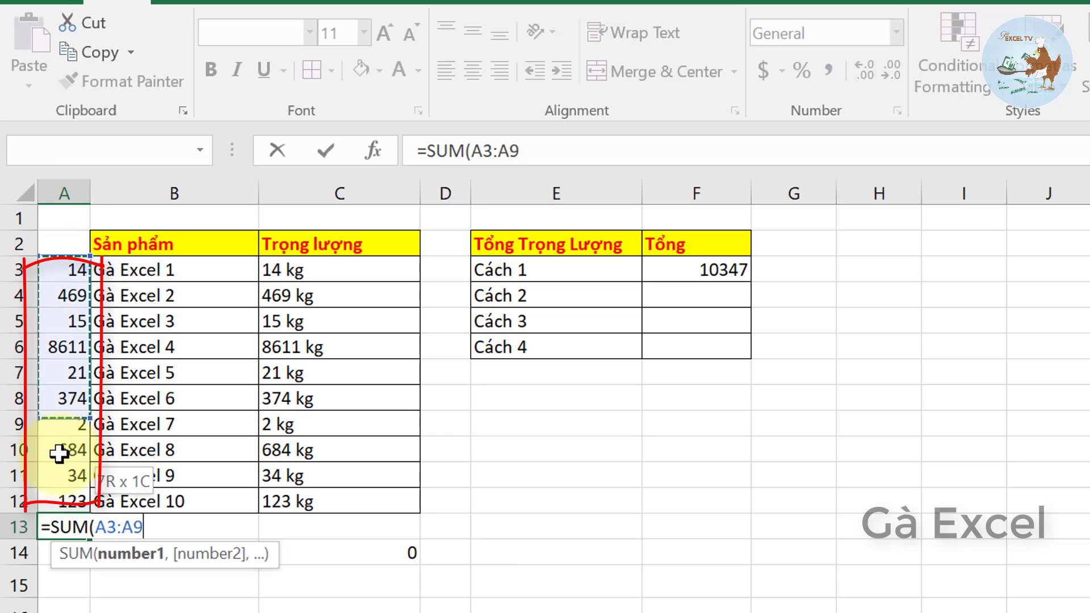
key("Return")
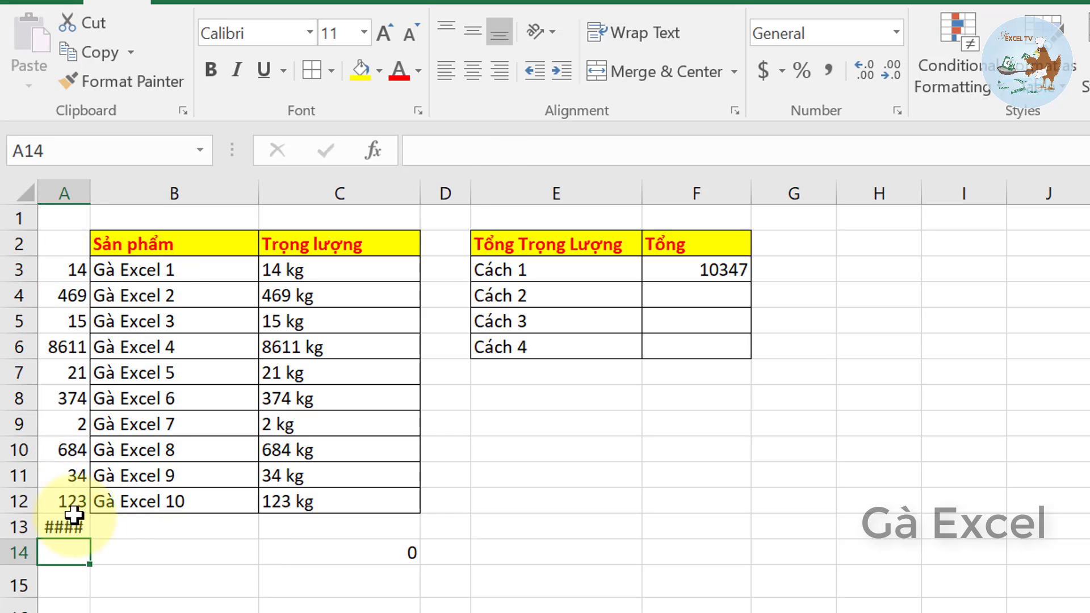
double_click(101, 191)
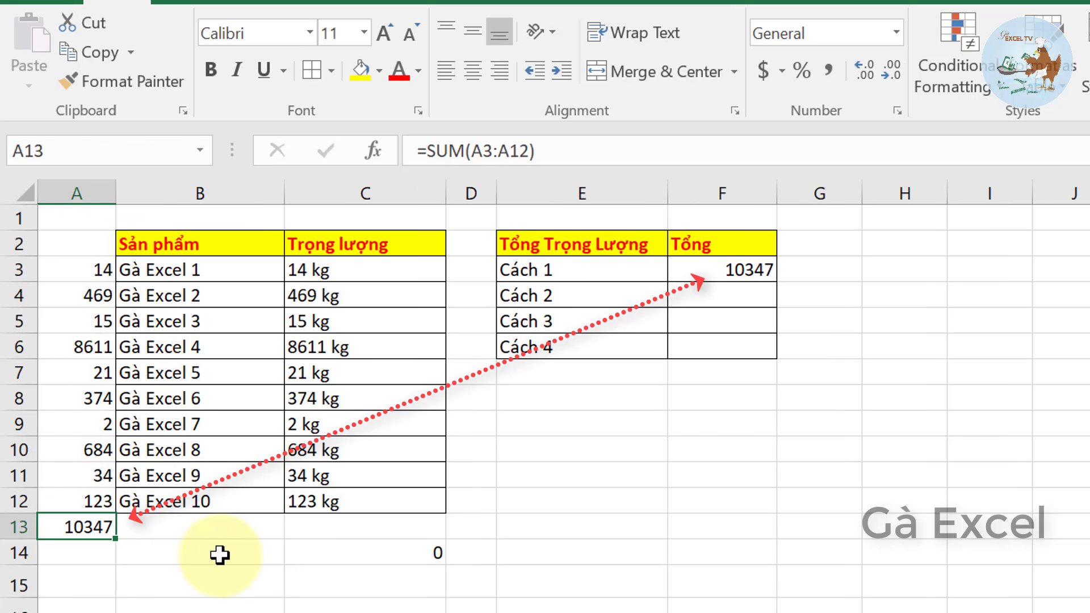
left_click(723, 273)
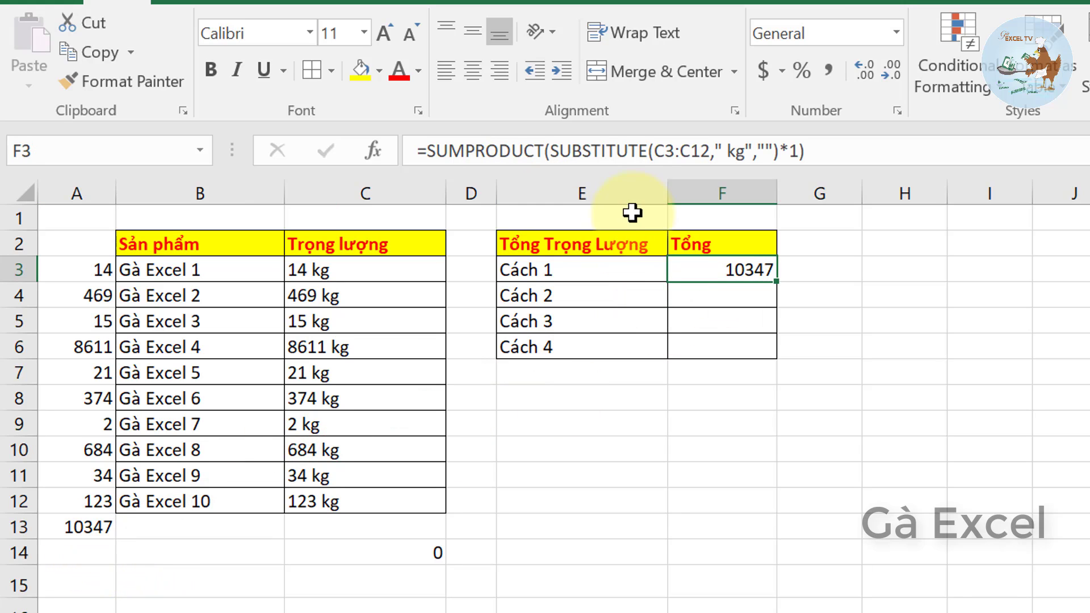
double_click(723, 262)
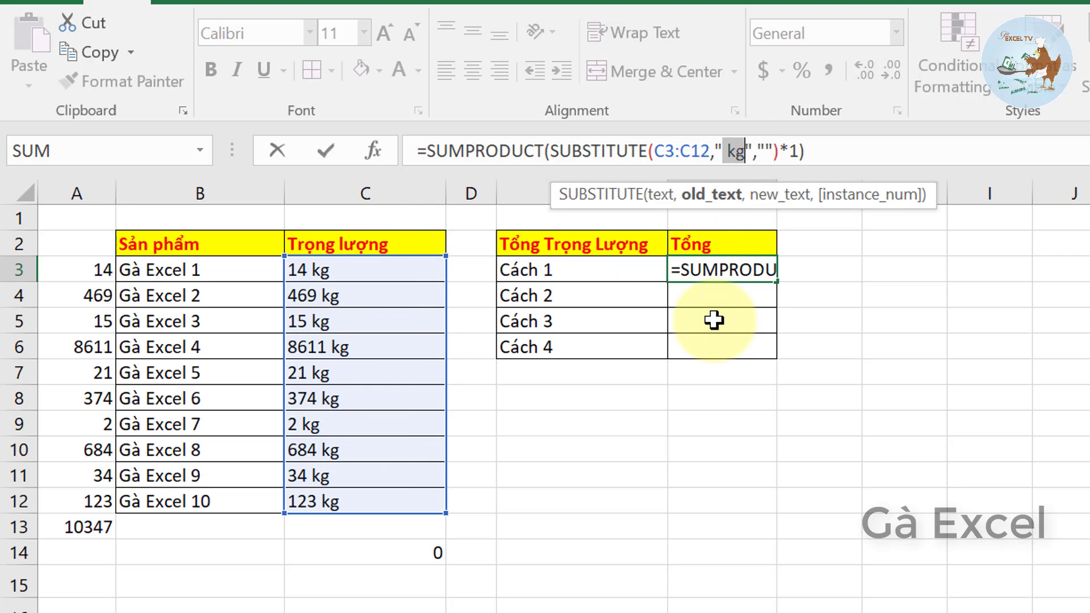
key("ctrl+Return")
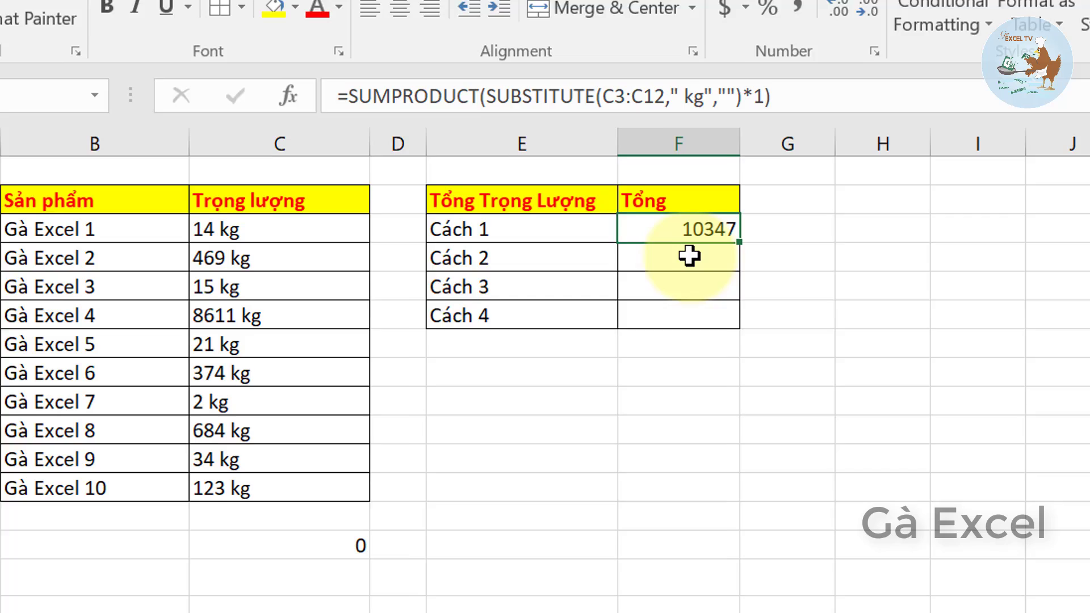
left_click(689, 256)
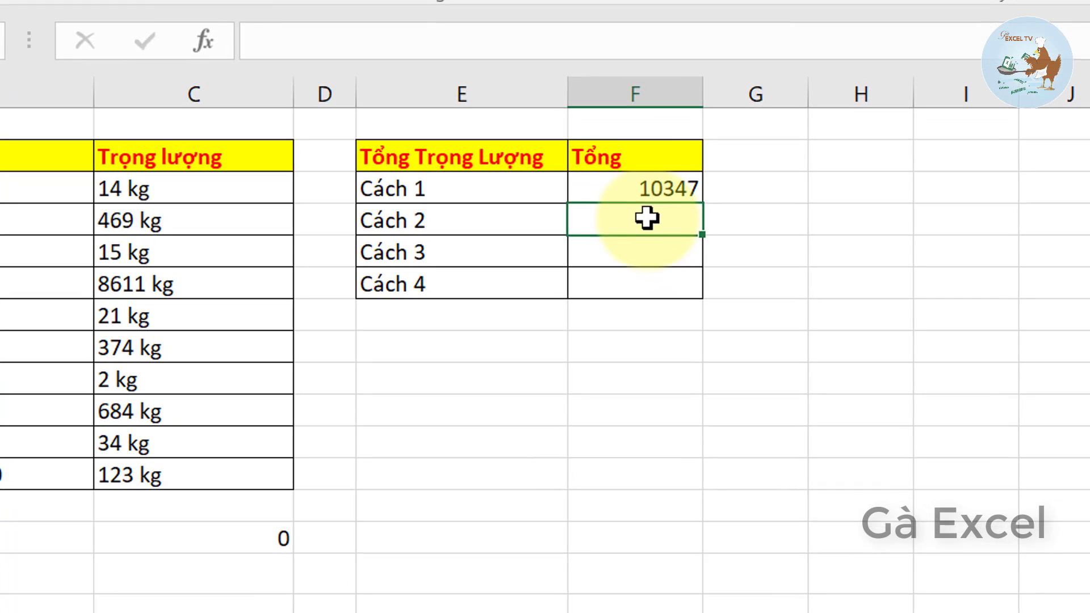
left_click(688, 228)
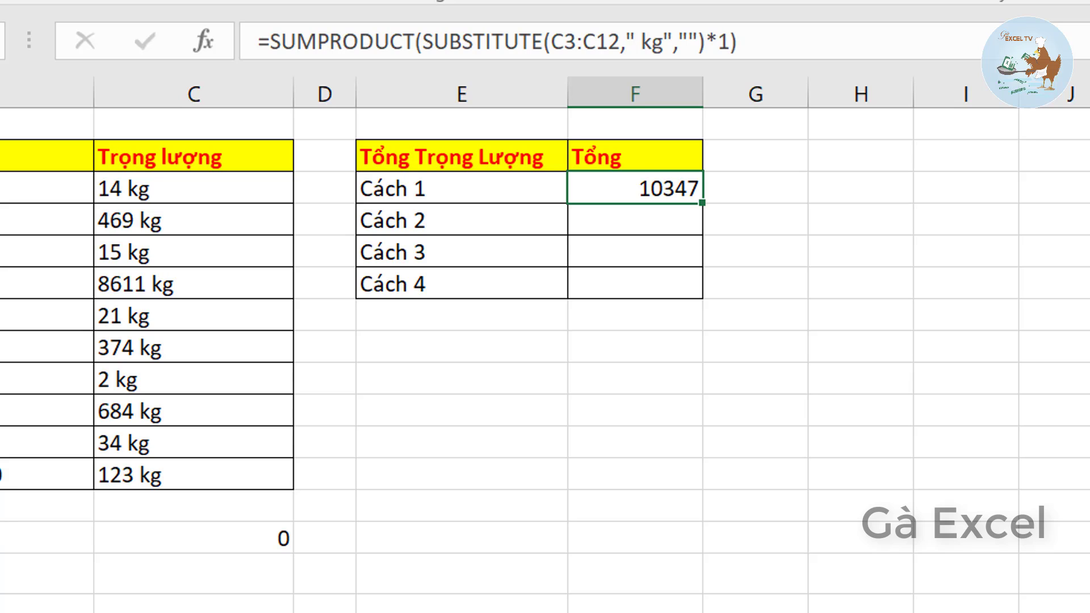
Enter =SUMPRODUCT(LEFT(C3:C12,FIND(" ",C3:C12)-1)+0) in F4 for Cách 2, returning 10347
left_click(610, 220)
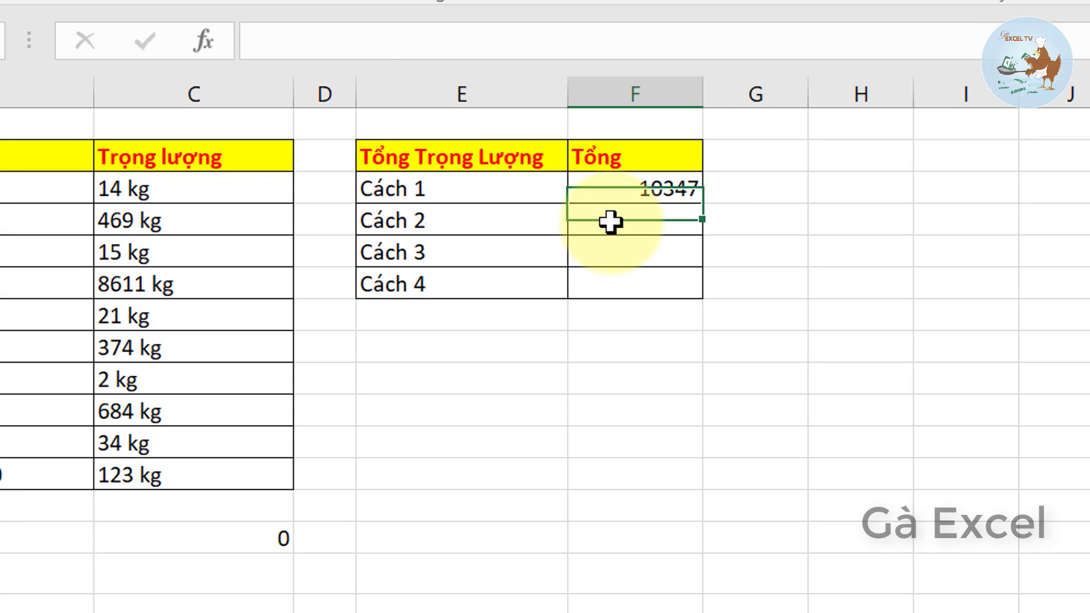
type("=su")
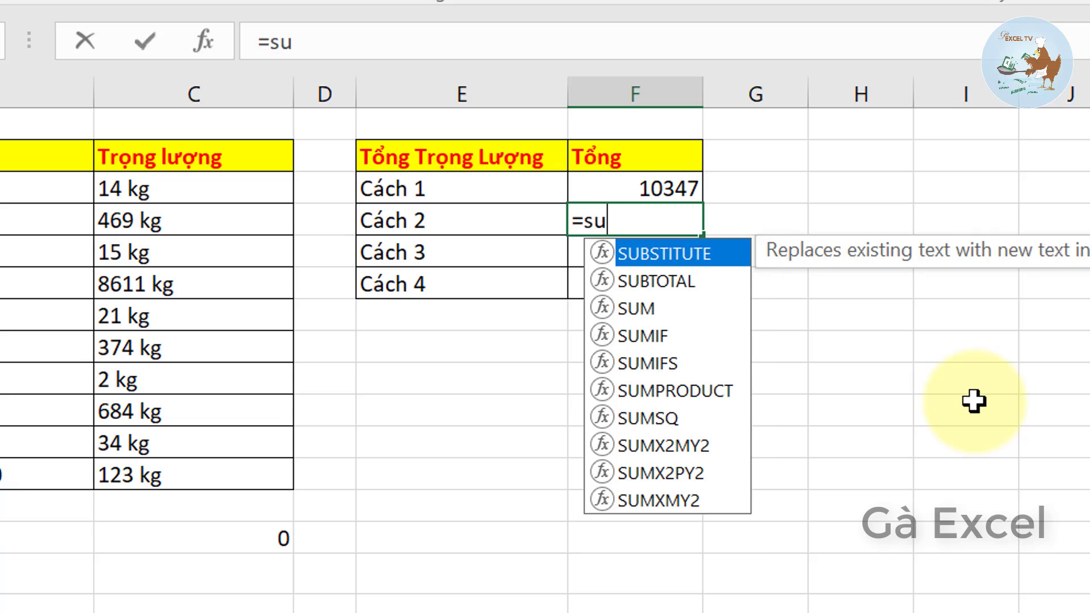
type("mp")
key("Tab")
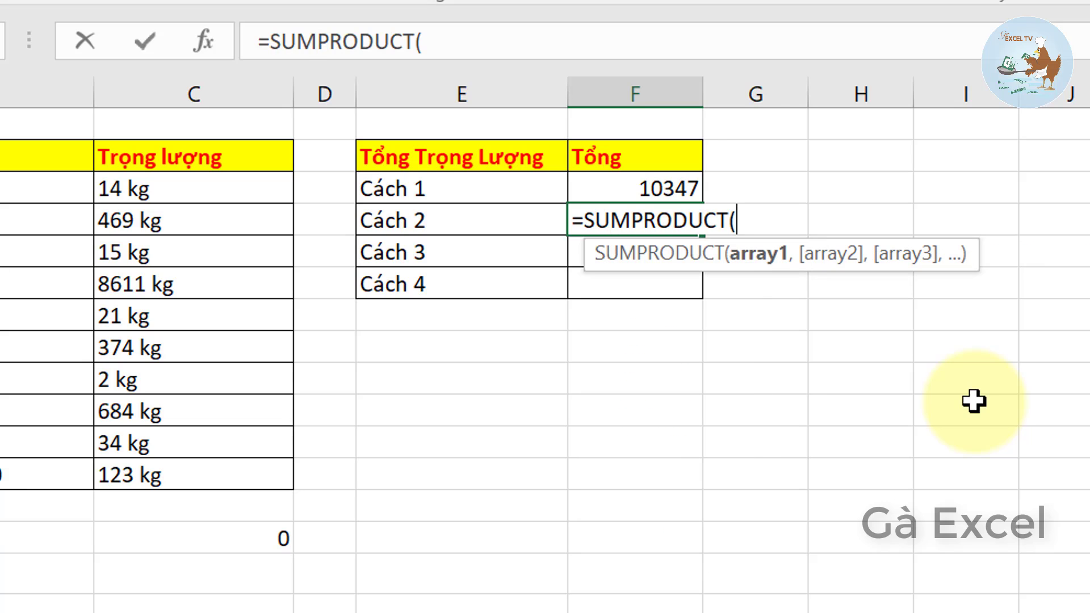
type("left")
key("Tab")
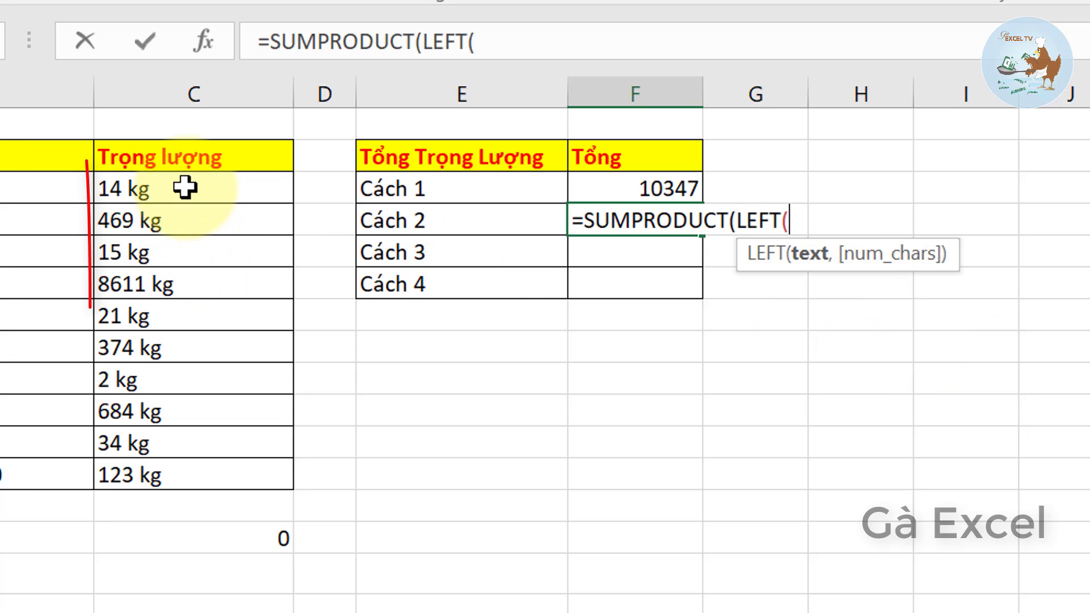
left_click_drag(184, 187, 200, 465)
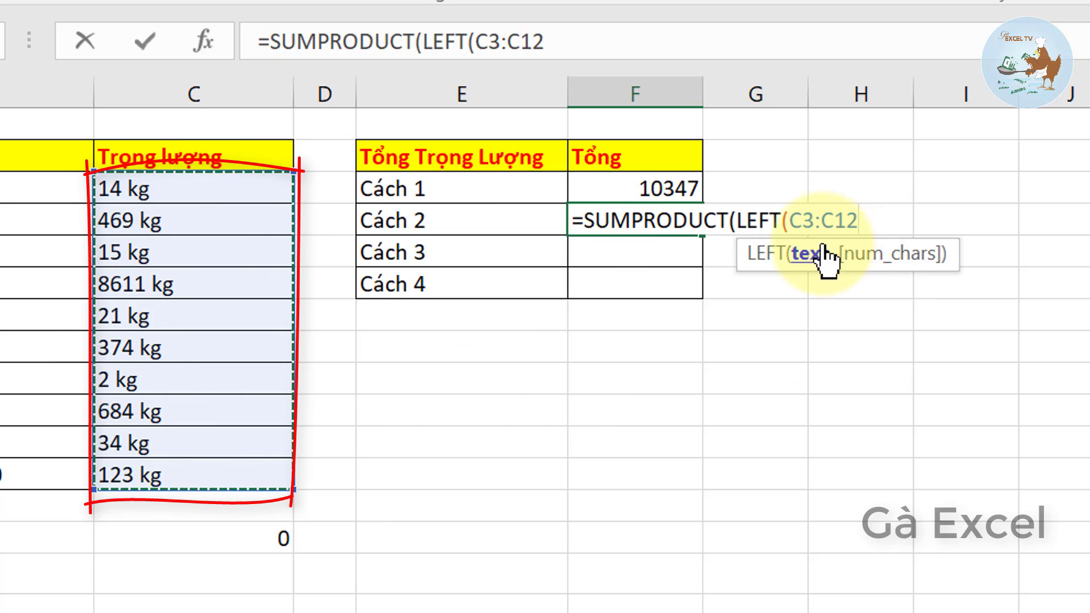
type(",")
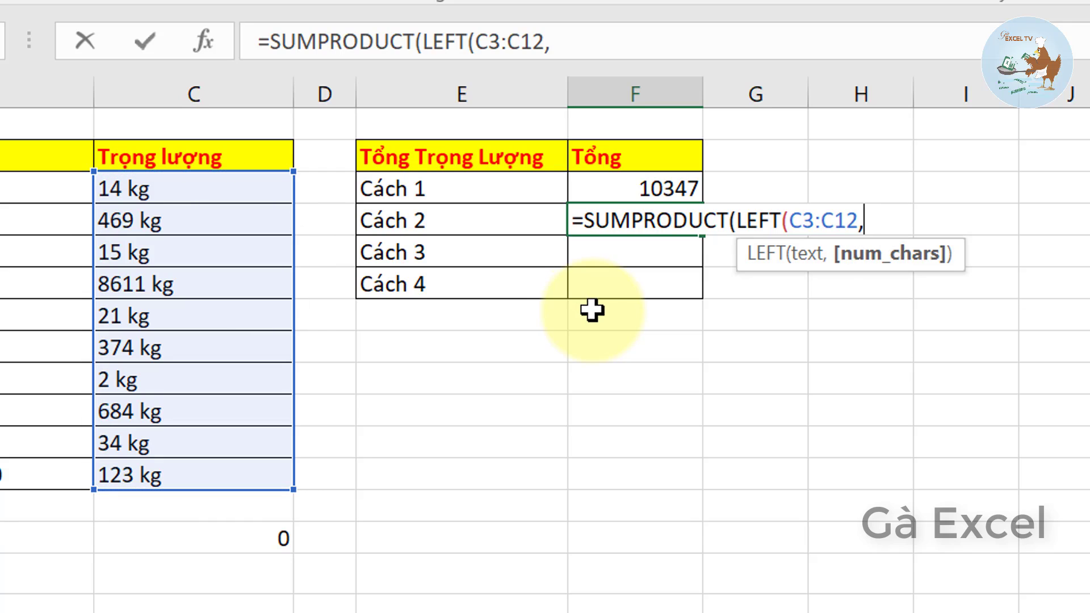
type("f")
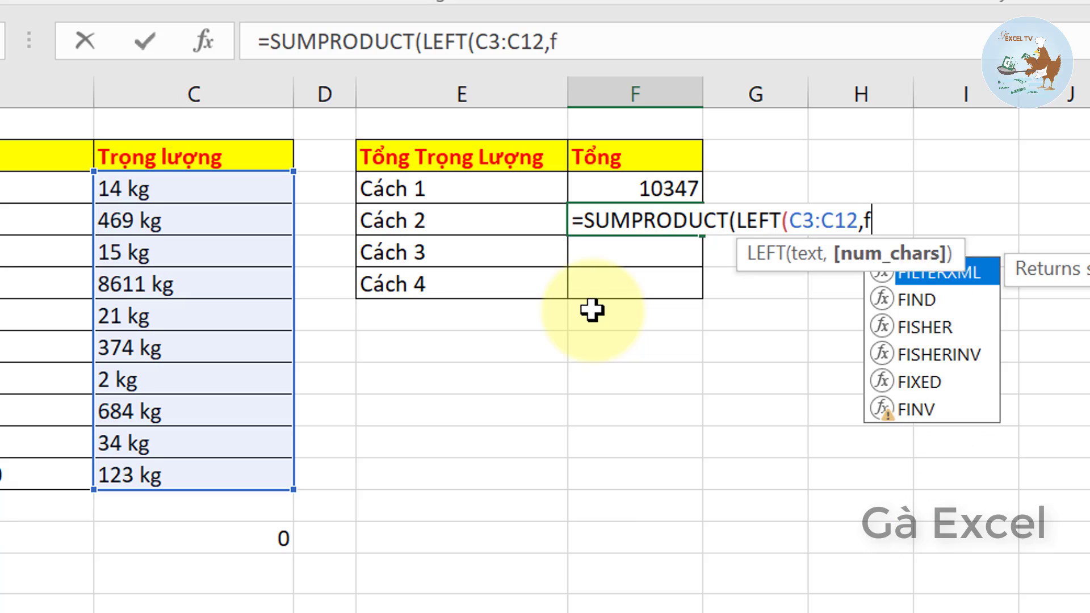
type("in")
key("Tab")
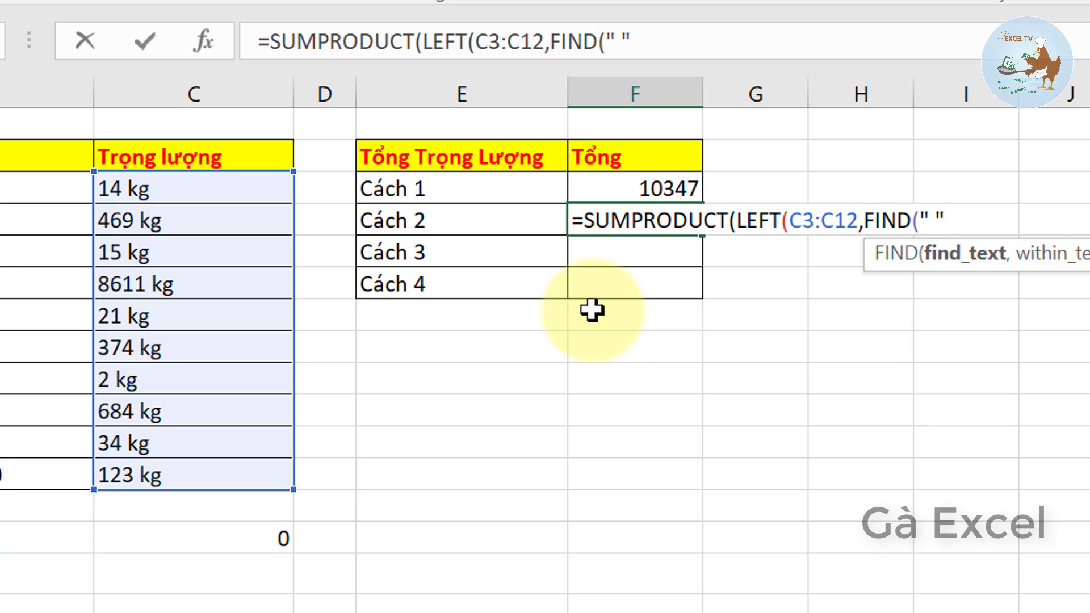
type(",")
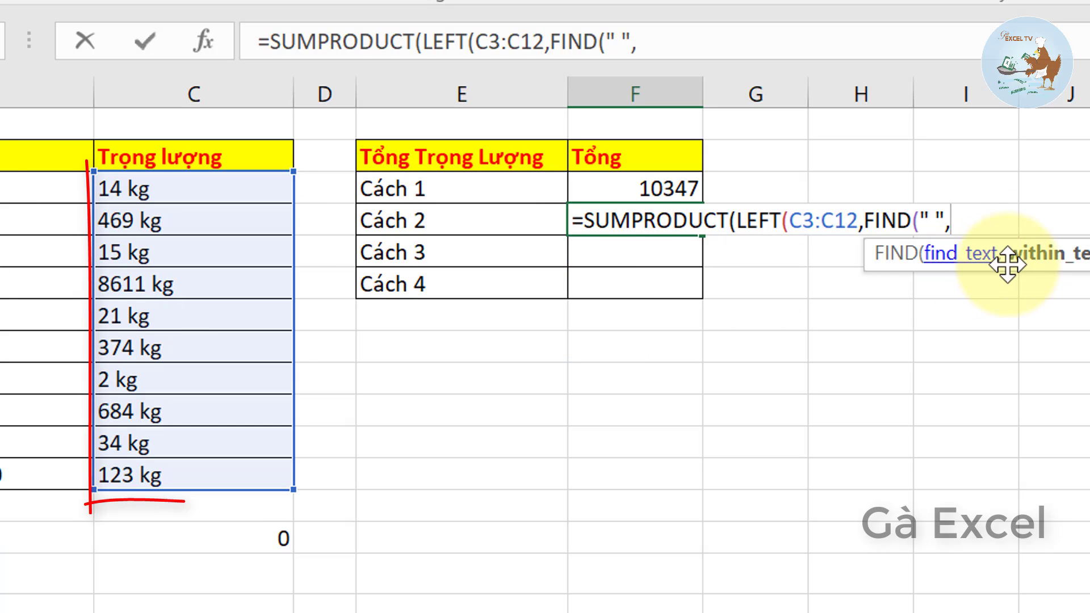
left_click_drag(174, 196, 178, 481)
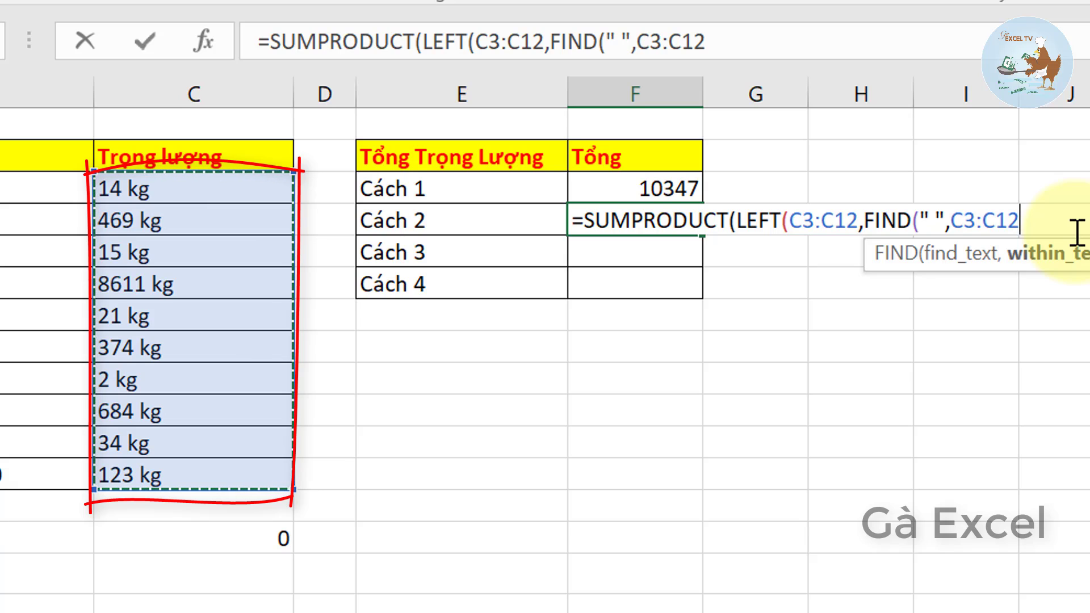
type(")-1)+0")
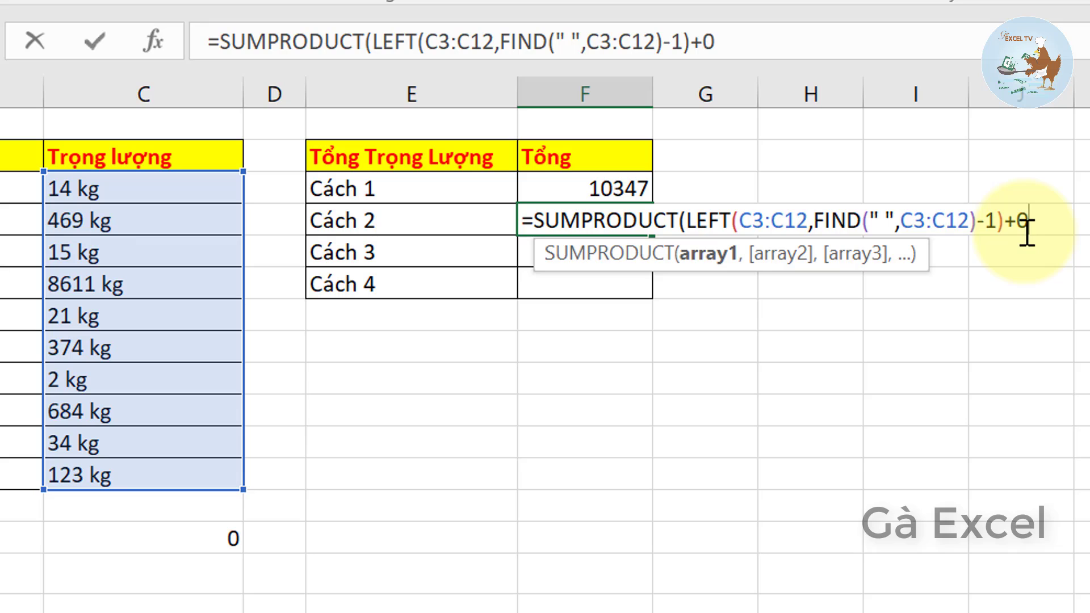
key("Return")
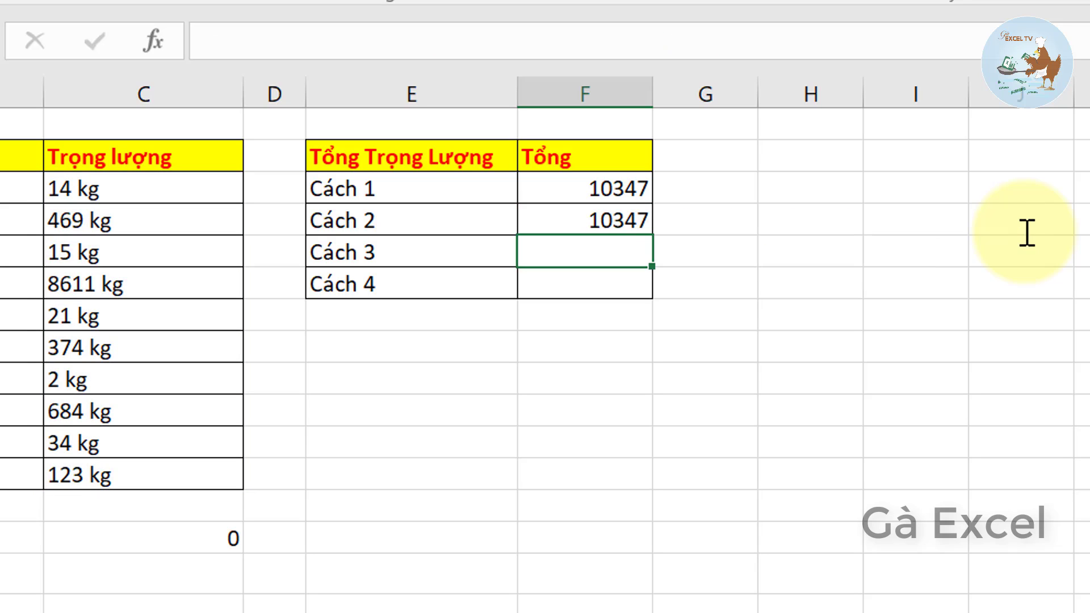
key("Up")
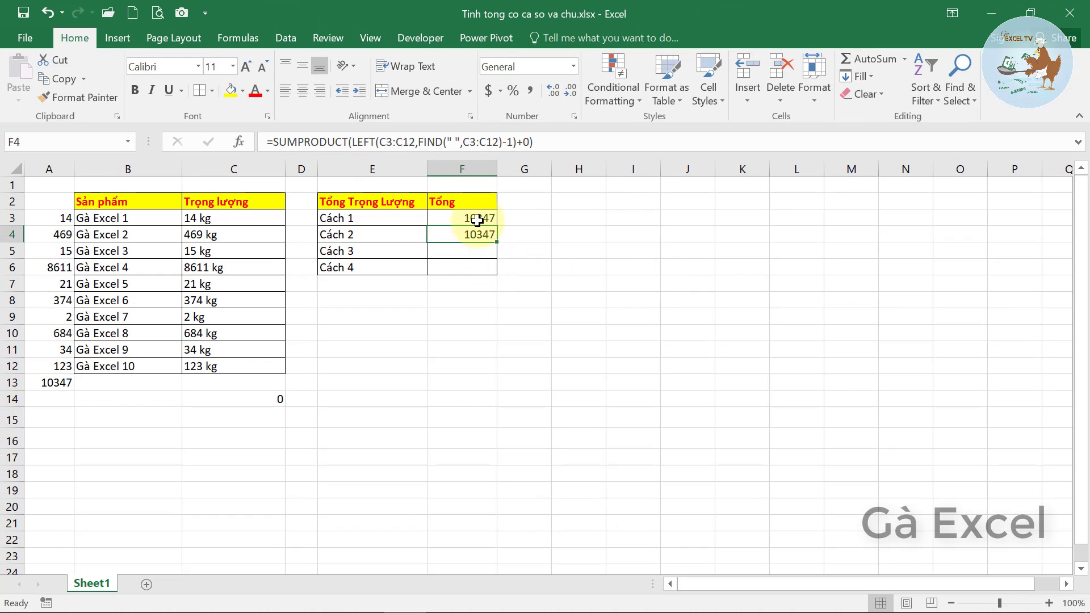
Step F4's Cách 2 formula through Evaluate Formula until it reaches 10347
left_click(242, 38)
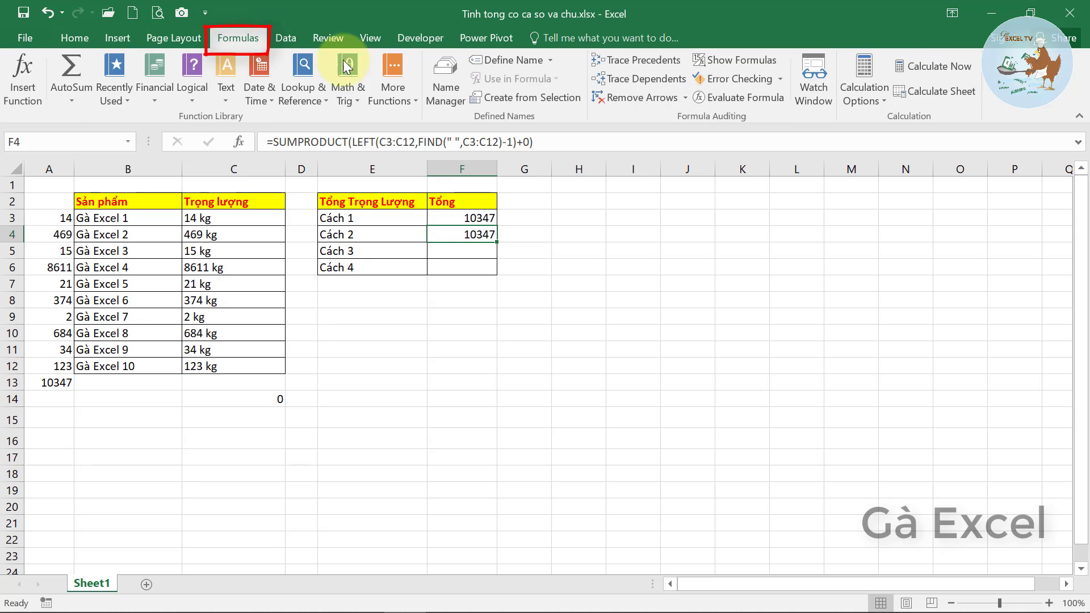
left_click(745, 101)
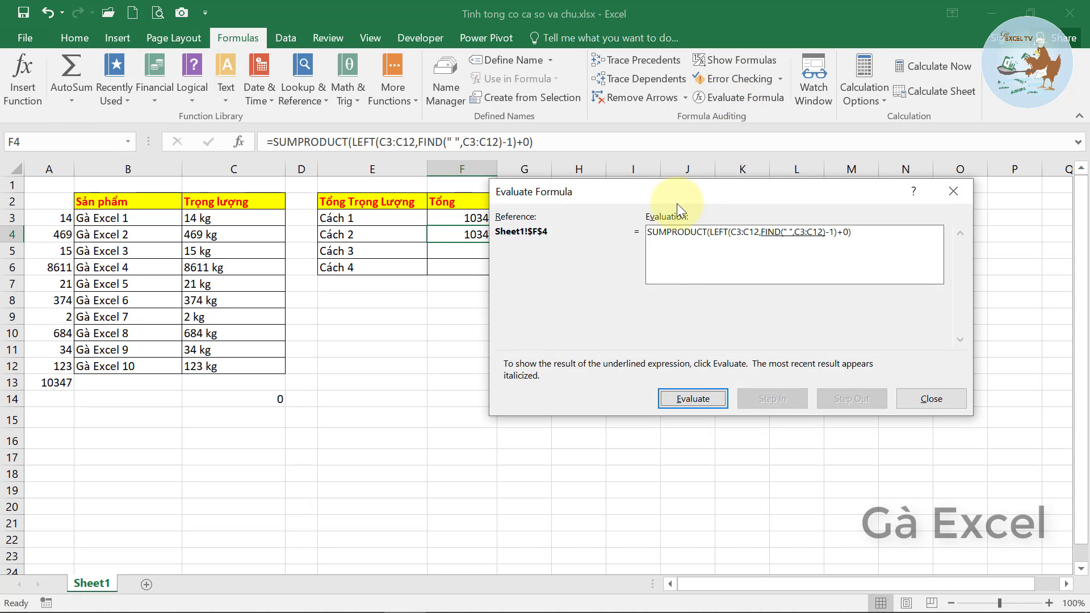
mouse_move(669, 200)
left_mouse_down()
mouse_move(440, 305)
mouse_move(420, 302)
left_mouse_up()
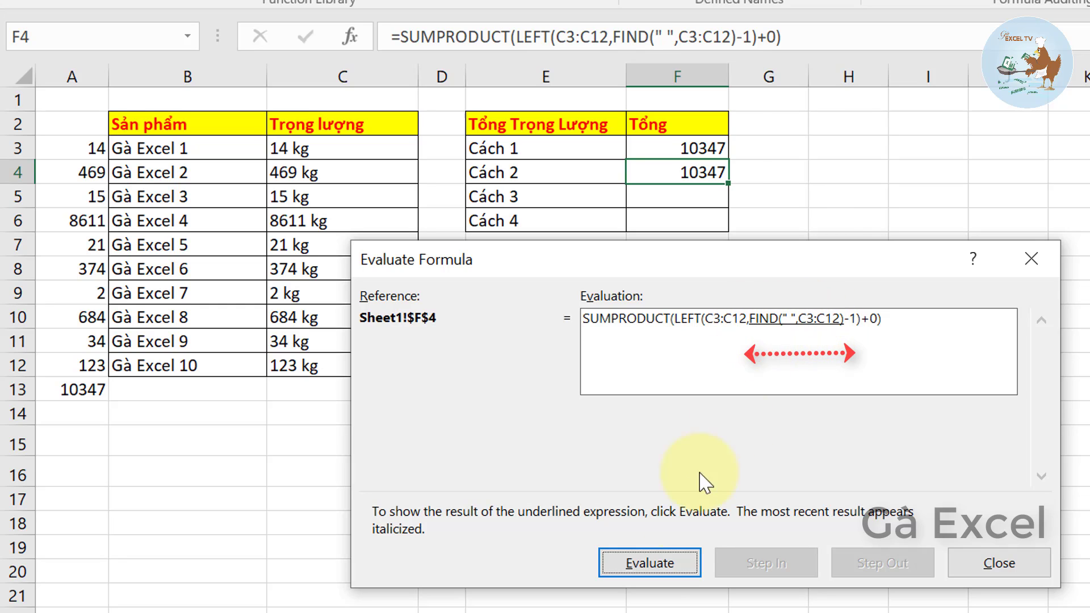
left_click(653, 563)
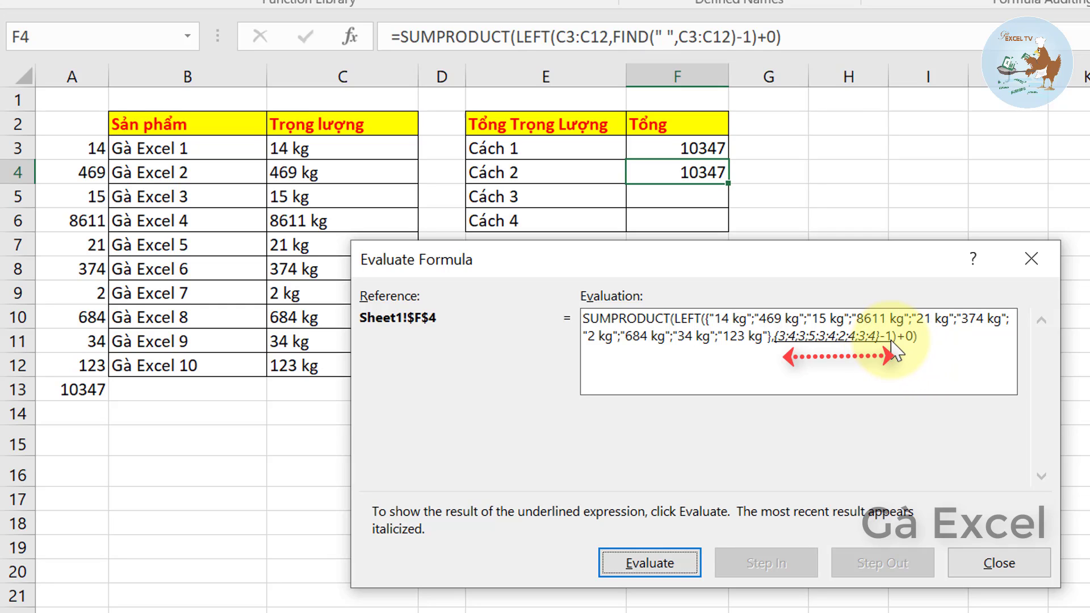
left_click(670, 564)
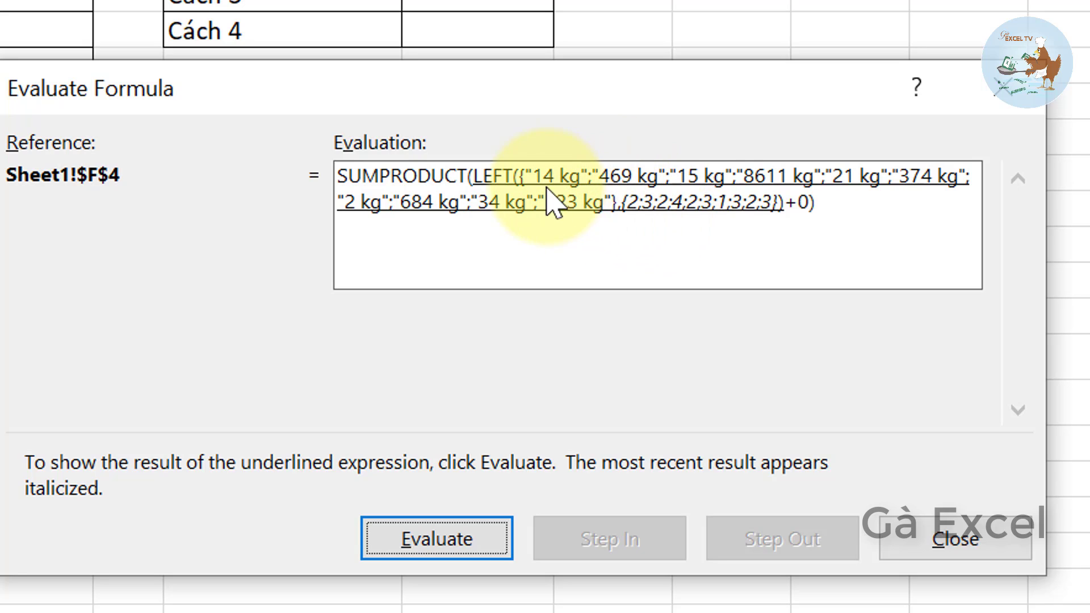
left_click(461, 547)
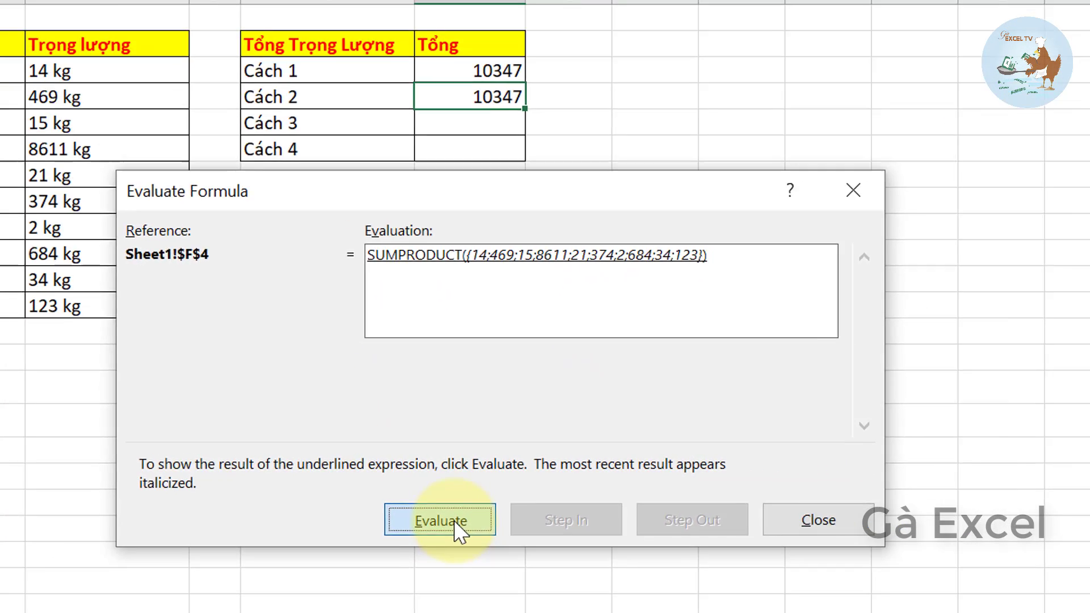
left_click(454, 519)
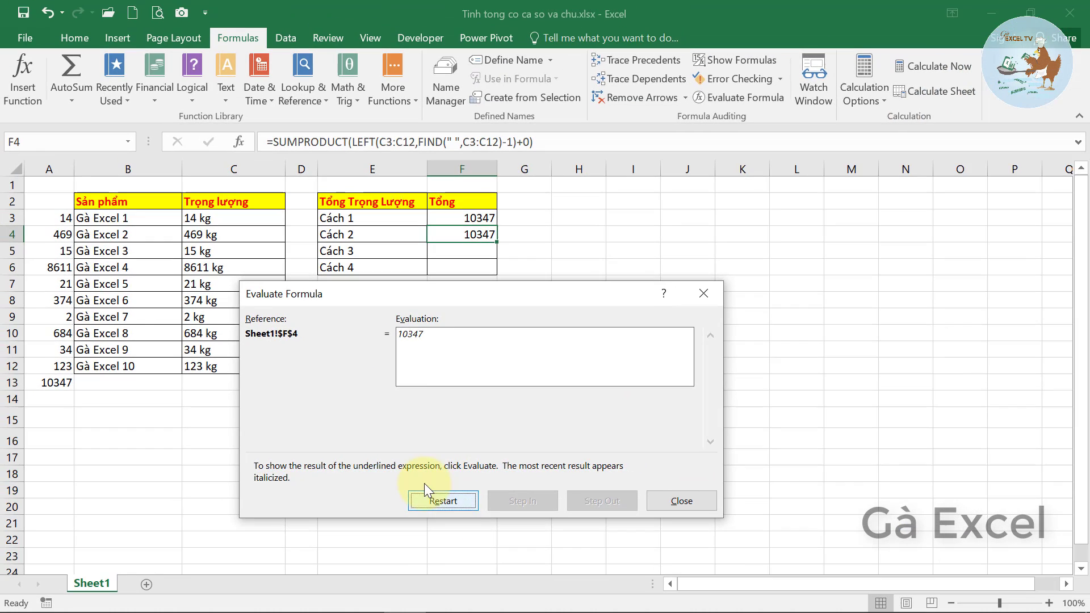
Enter {=SUM(SUBSTITUTE(C3:C12," kg","")*1)} in F5 as an array formula for Cách 3
left_click(674, 504)
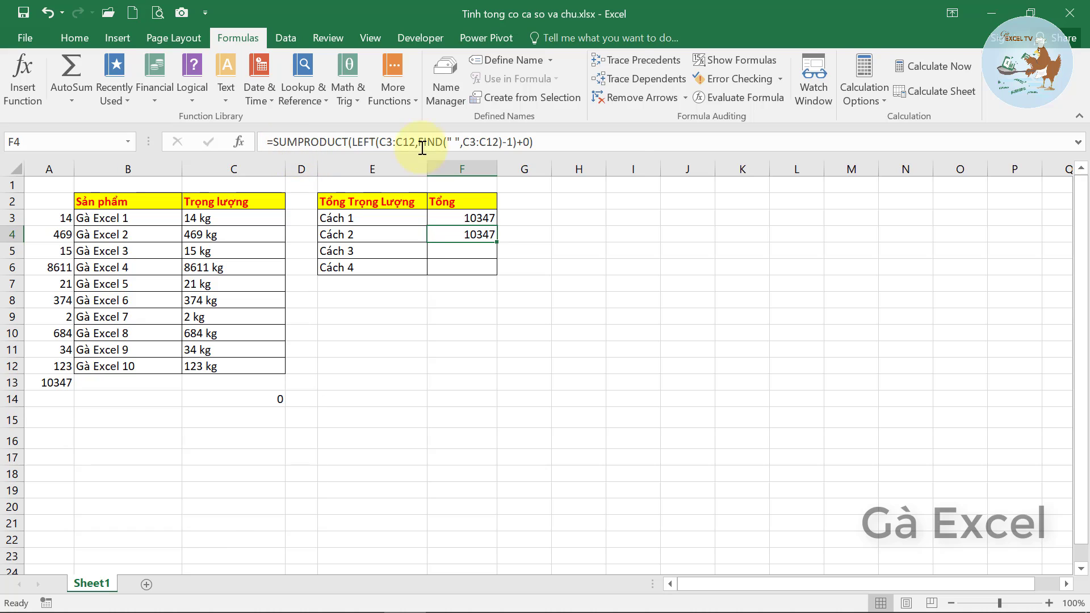
left_click(458, 257)
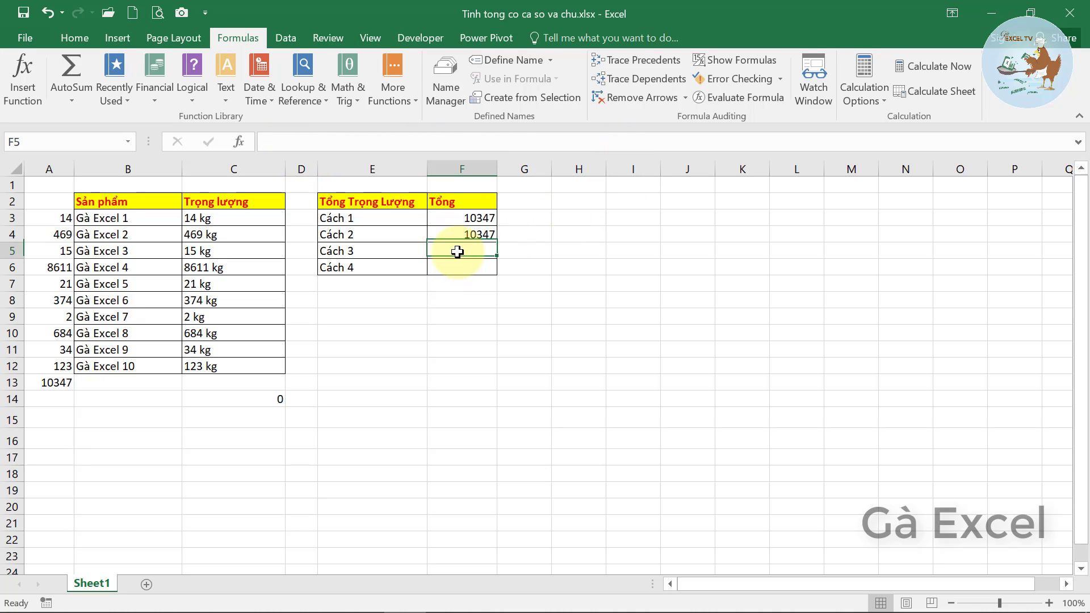
left_click(457, 269)
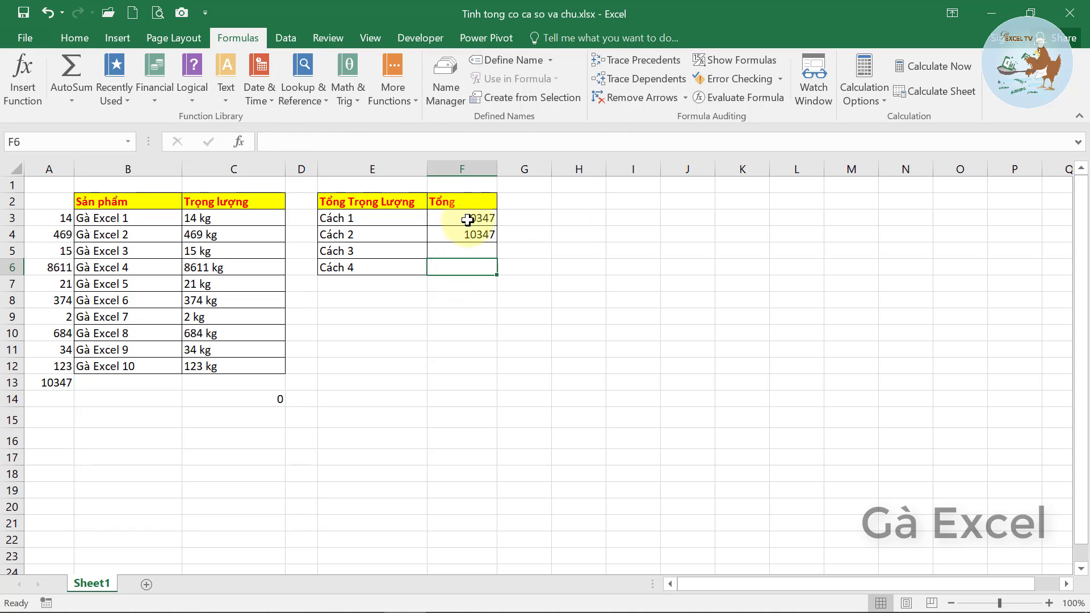
left_click(457, 253)
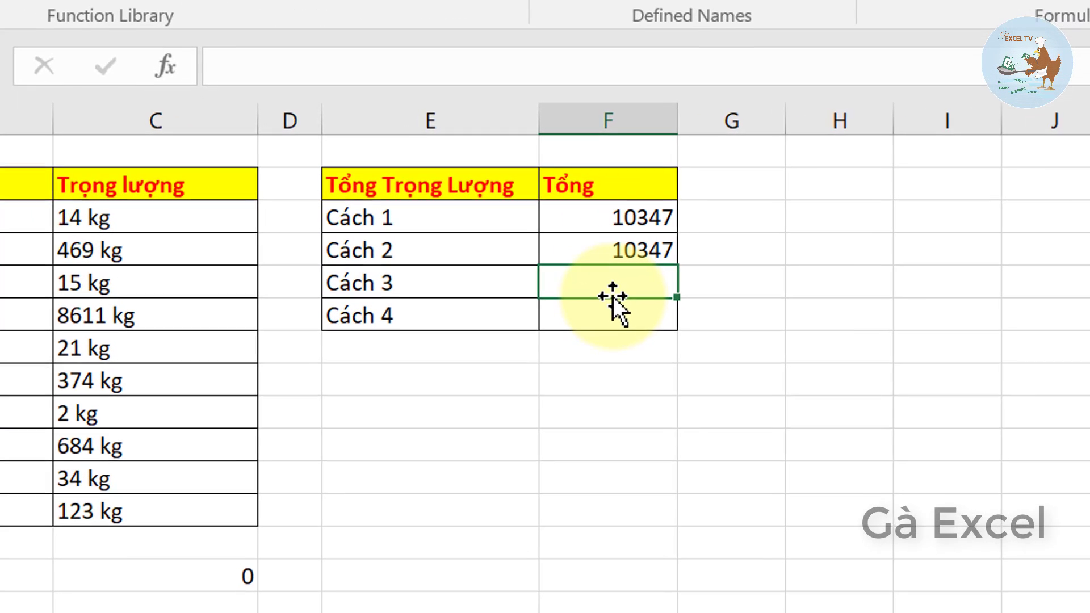
type("=sum")
key("Tab")
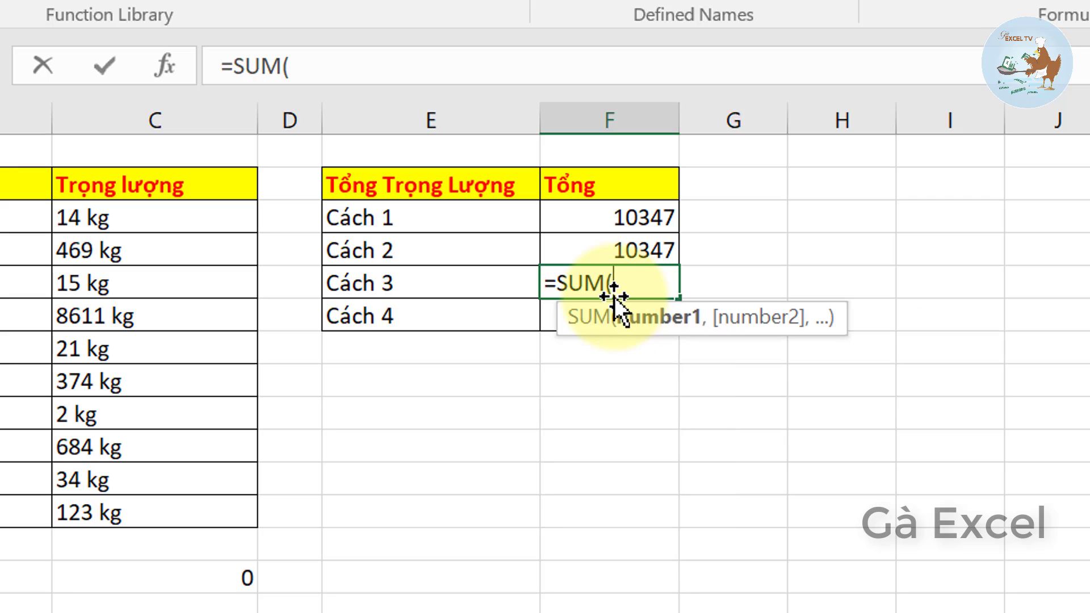
type("sub")
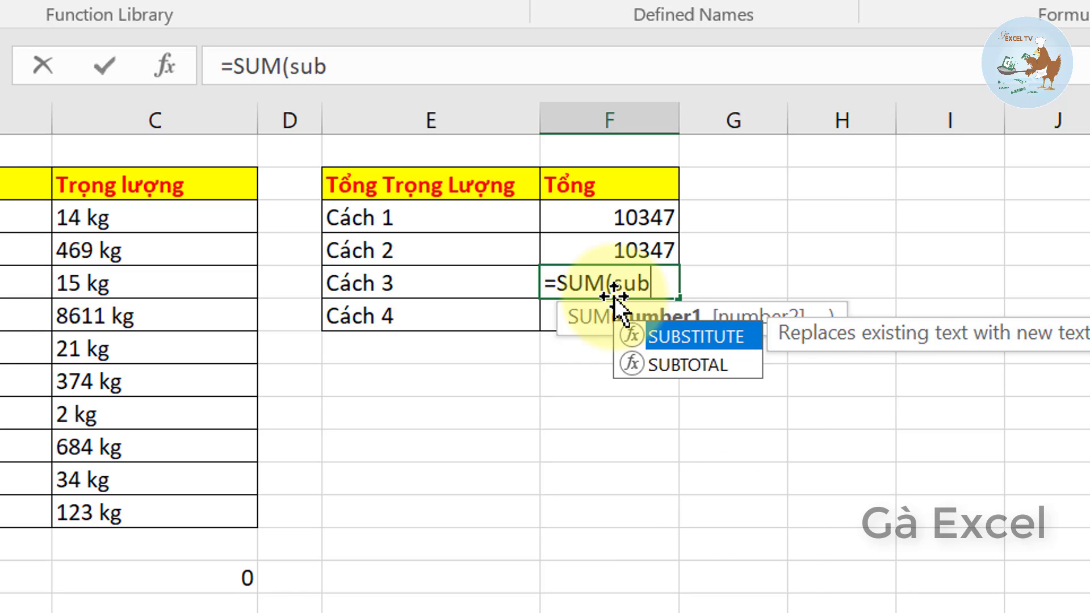
key("Tab")
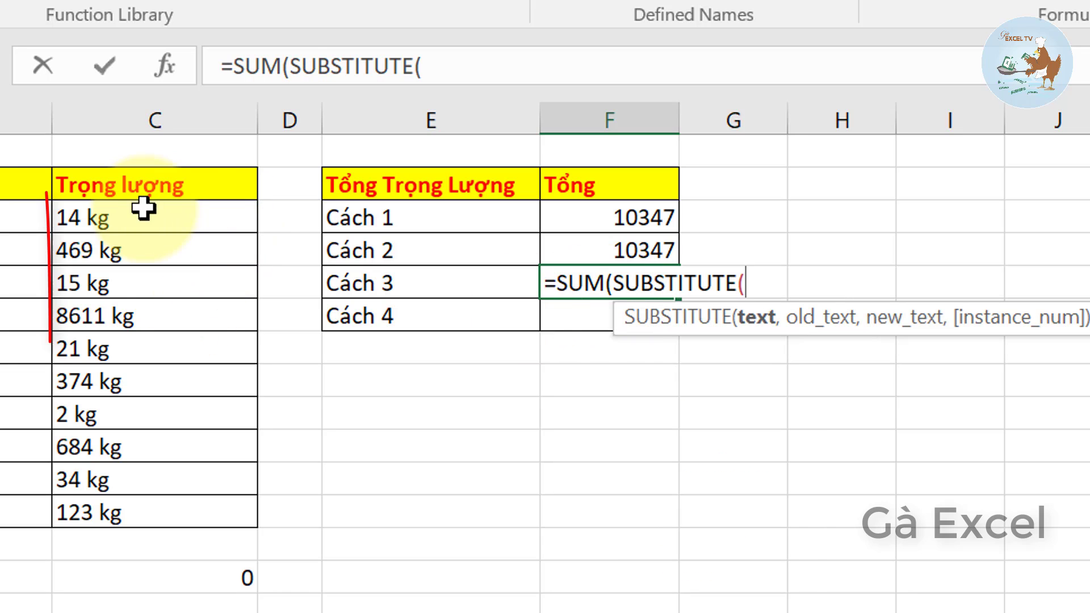
left_click_drag(151, 212, 160, 509)
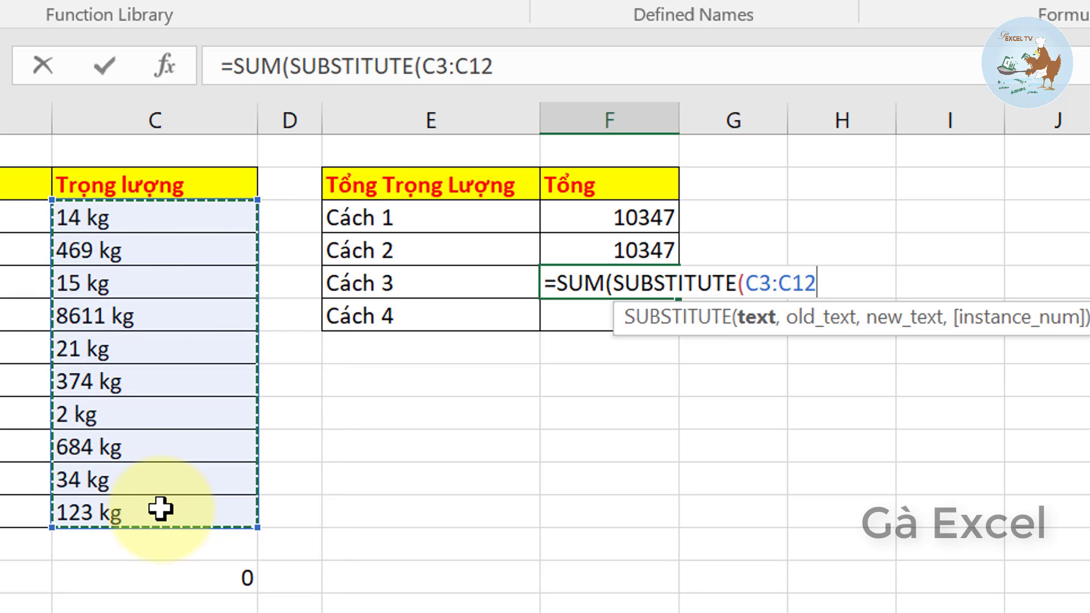
type(",\" ")
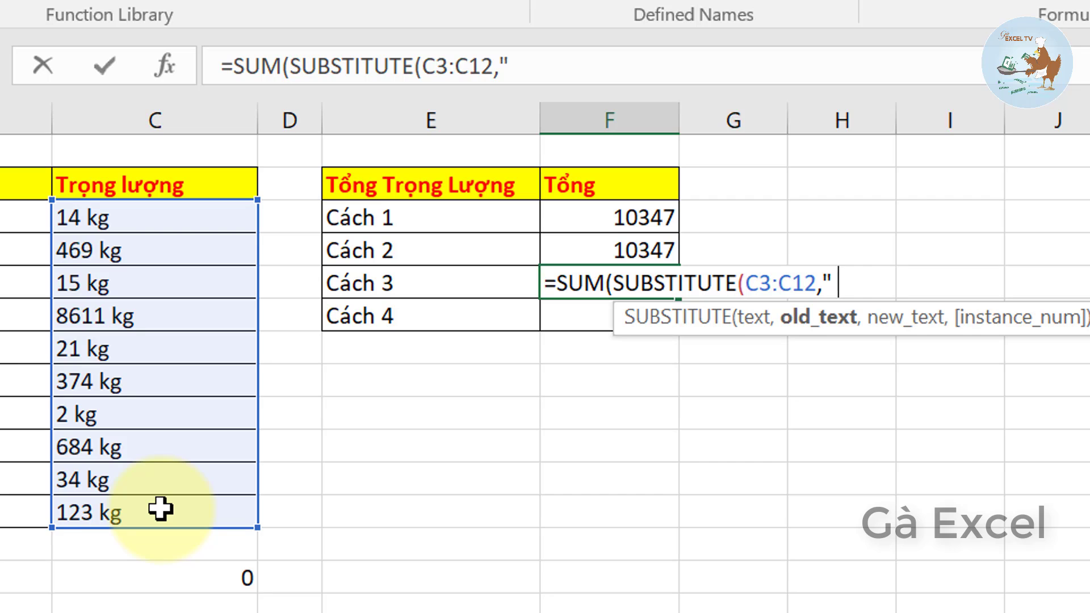
type("kg\"")
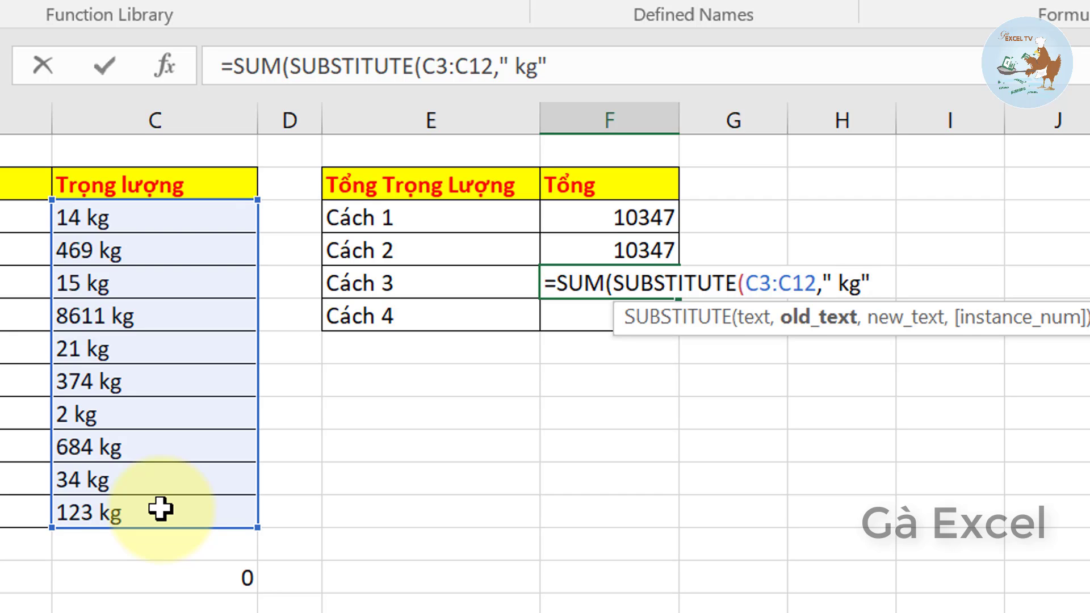
type(",")
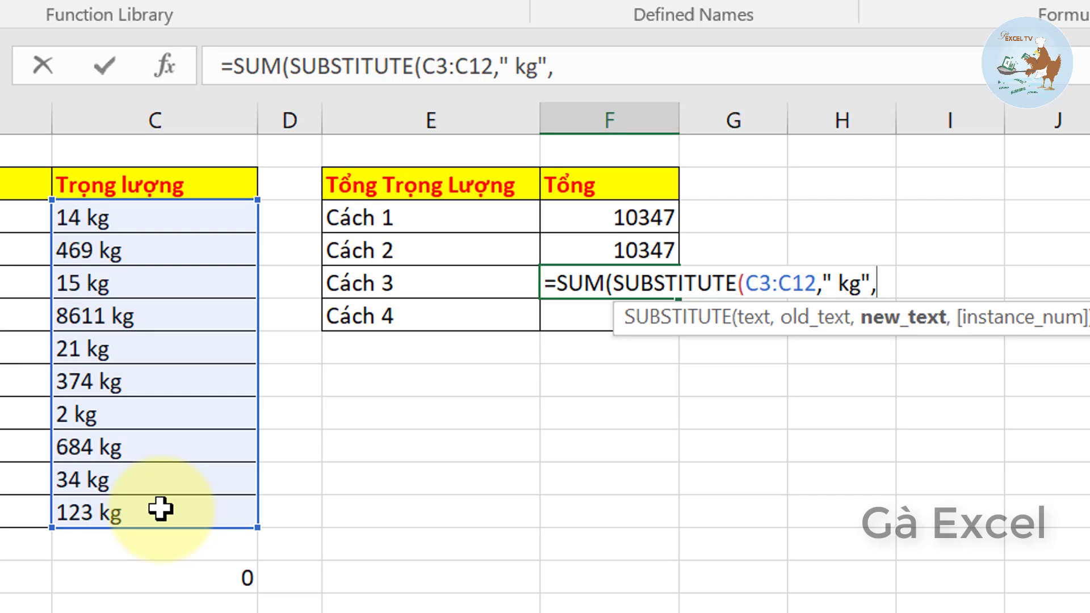
type("\"\"")
type(")")
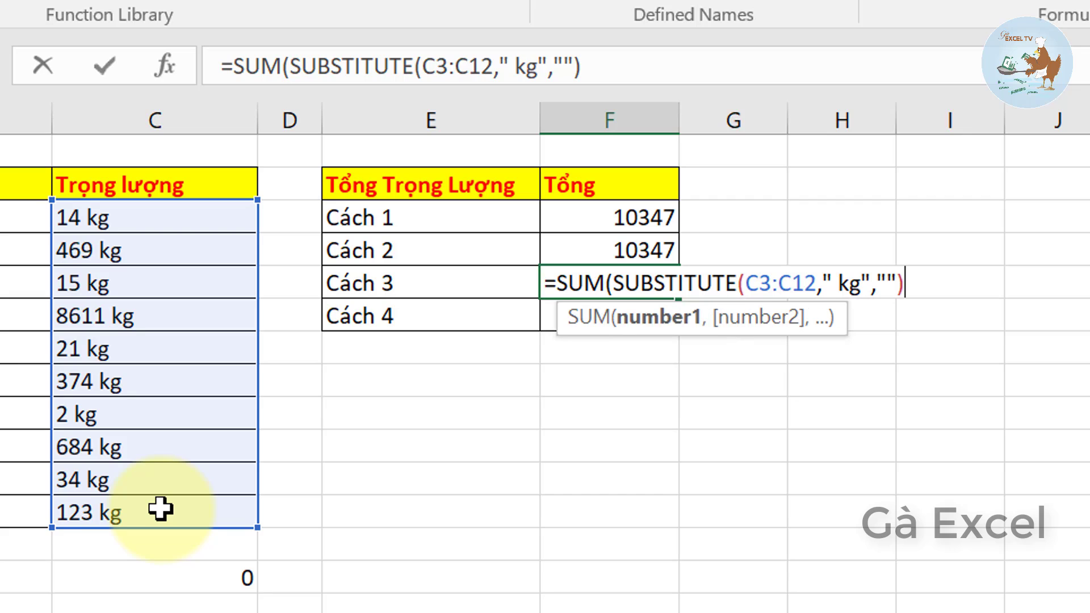
type("*1")
type(")")
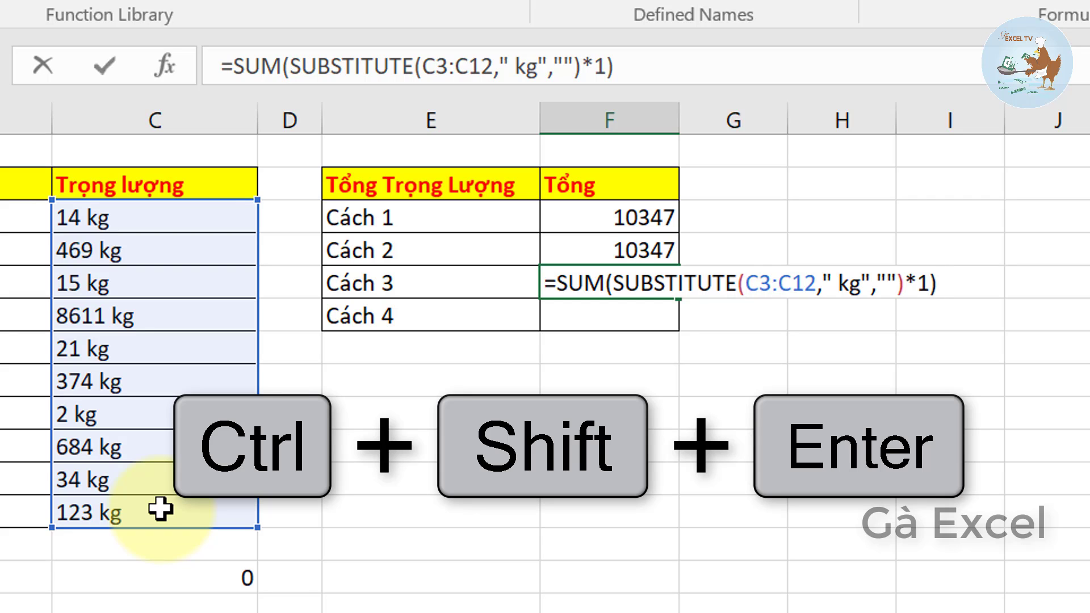
key("ctrl+shift+Return")
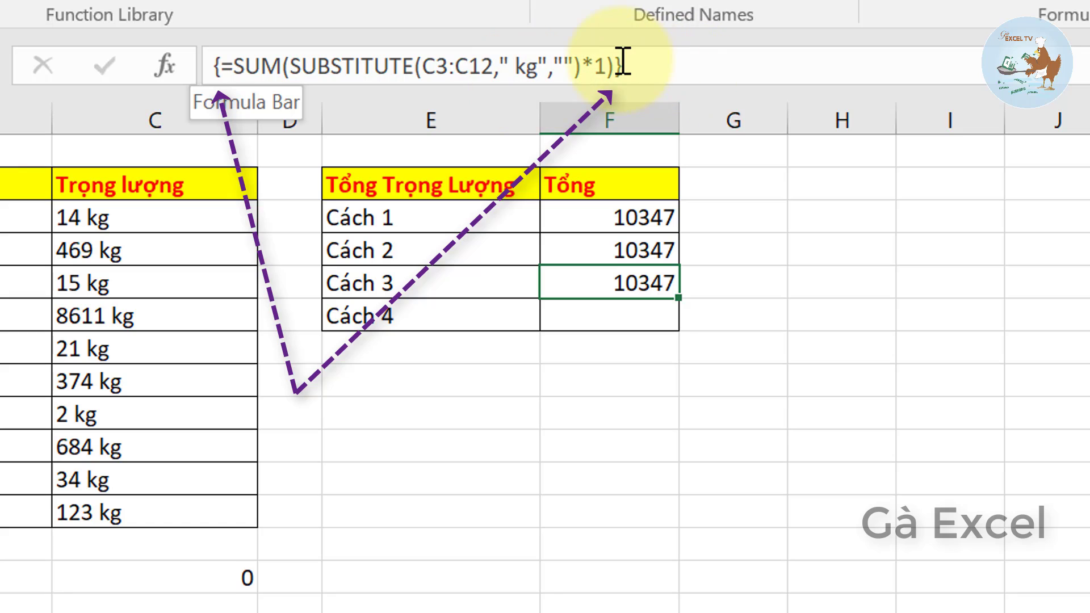
left_click(640, 311)
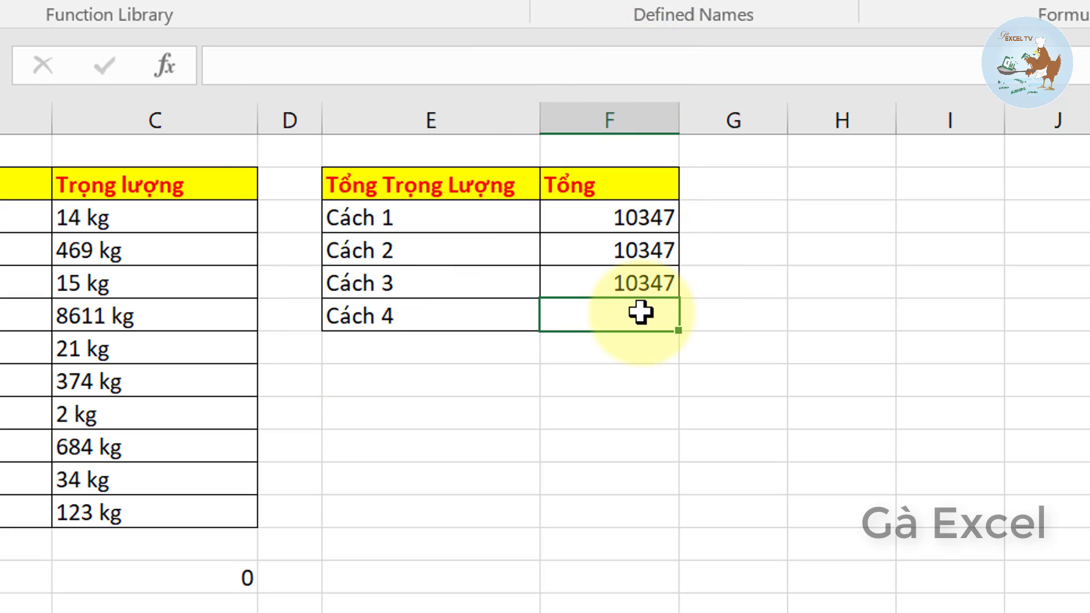
left_click(637, 287)
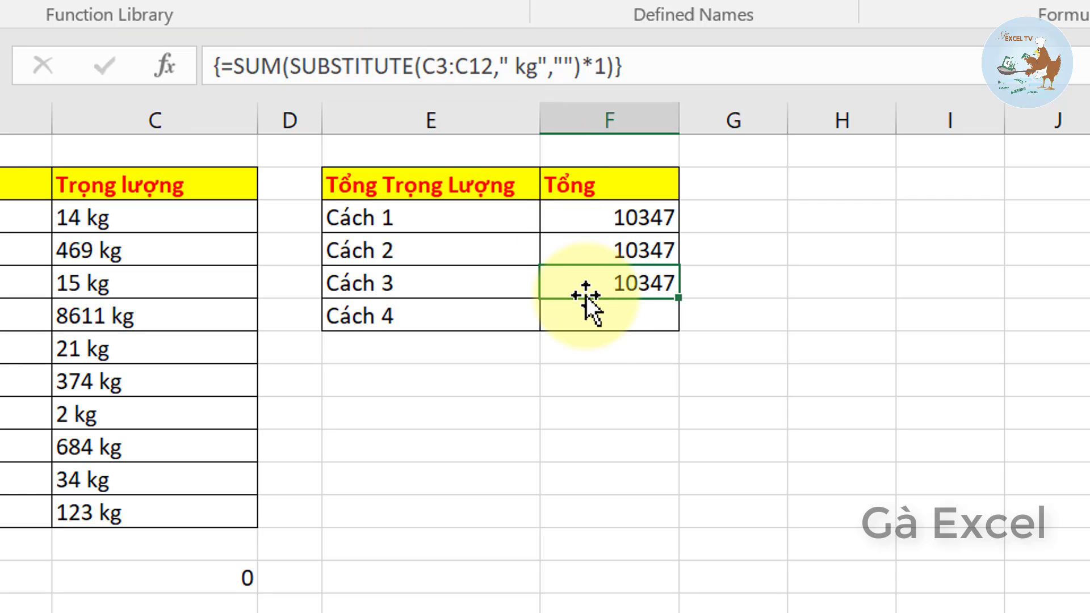
left_click(595, 313)
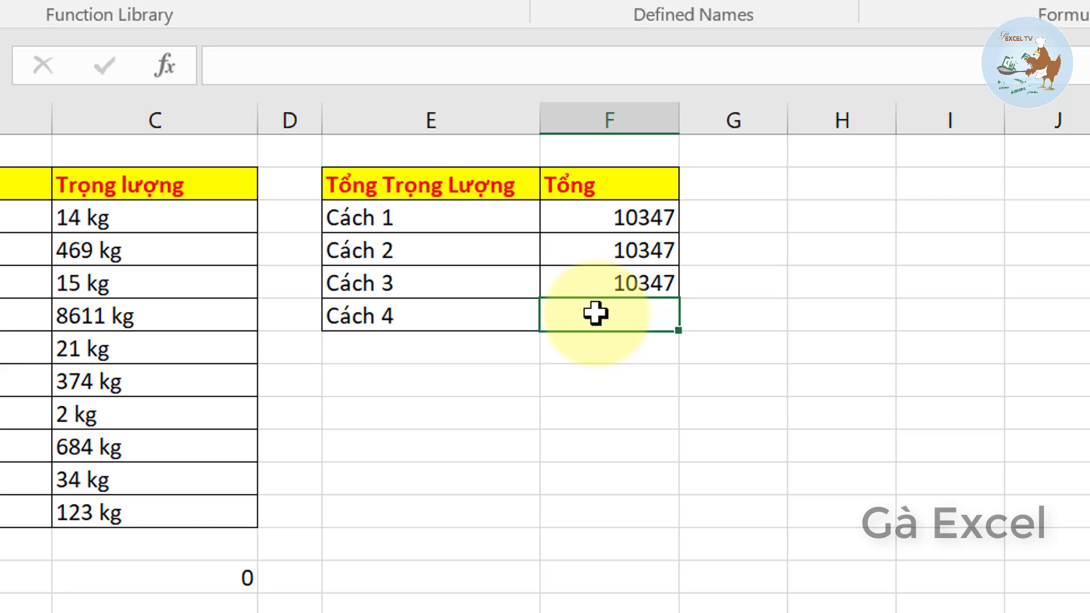
left_click(629, 248)
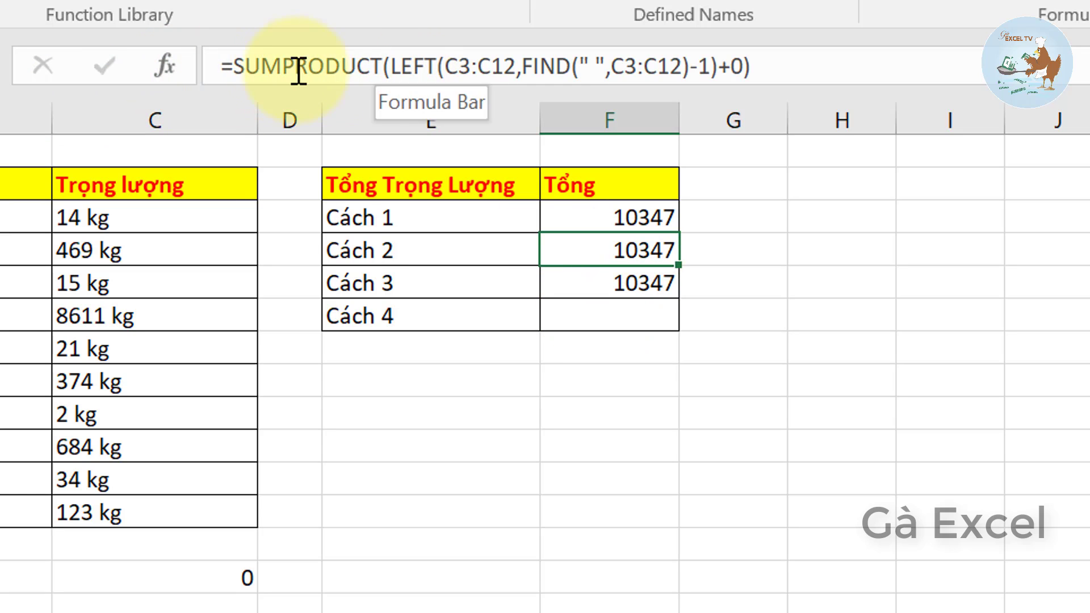
left_click(606, 326)
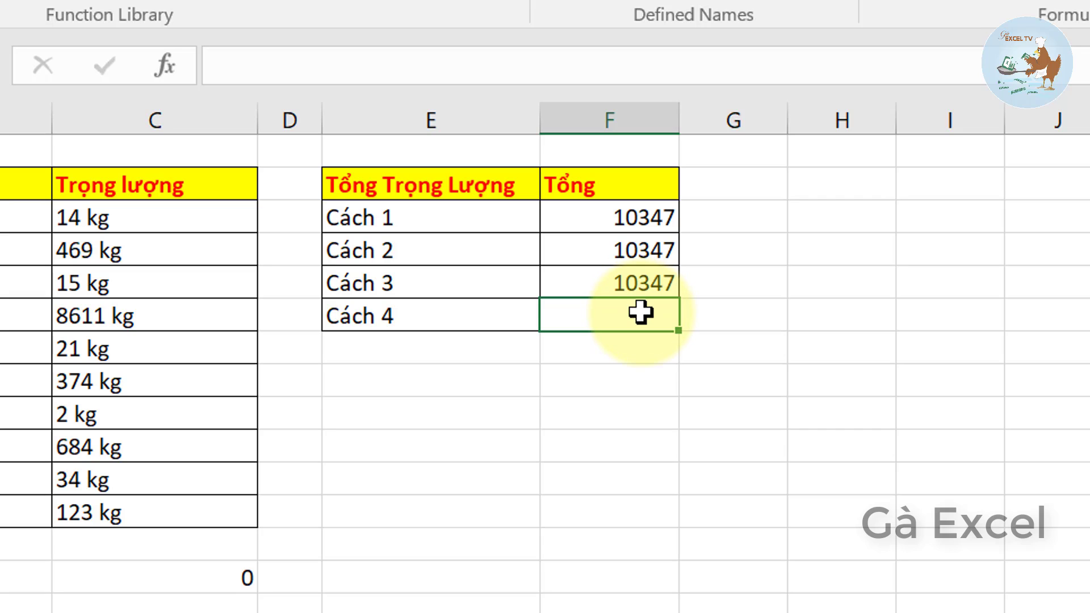
left_click(151, 227)
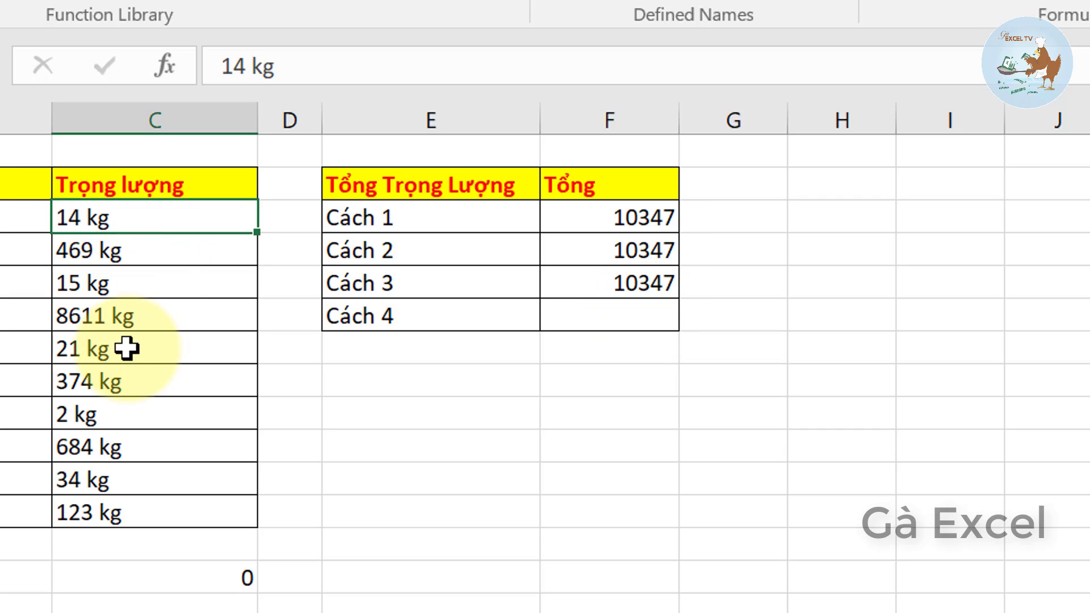
left_click(126, 347)
left_click(93, 225)
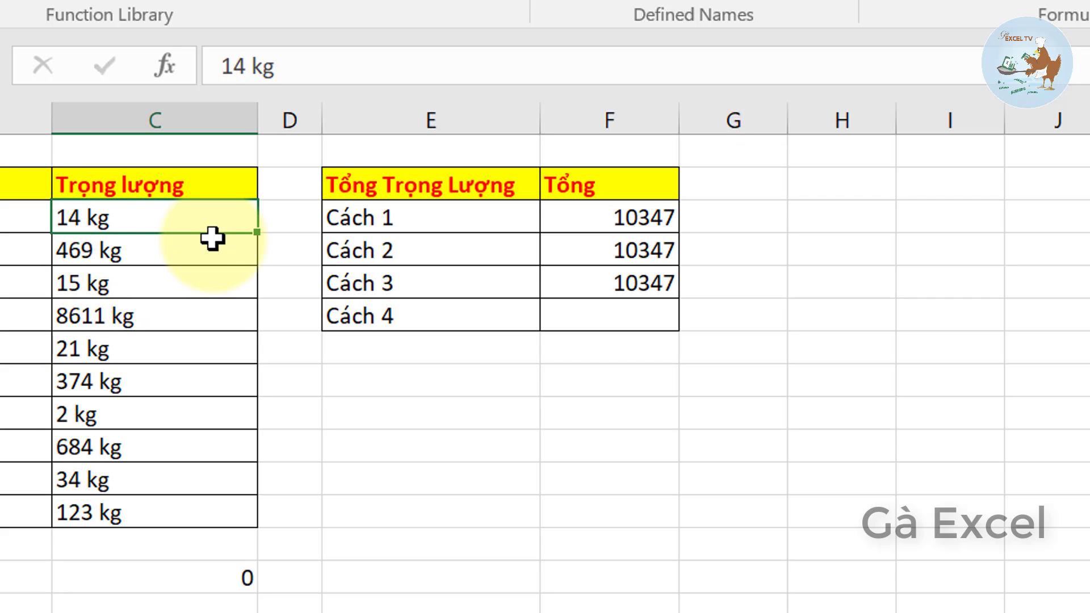
key("F2")
key("BackSpace")
key("BackSpace")
key("BackSpace")
type("000")
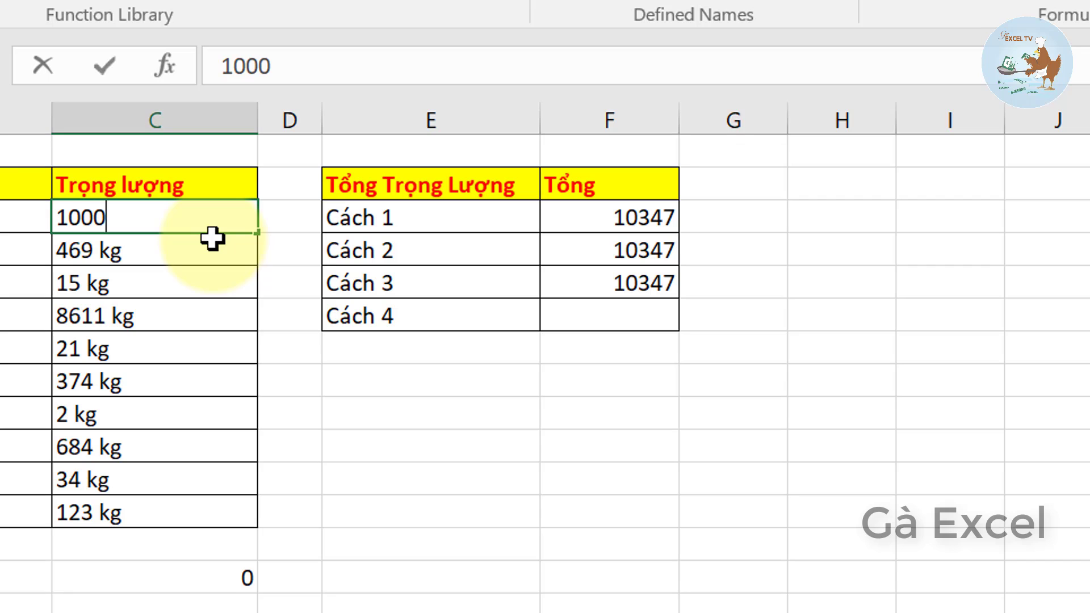
type("000 k")
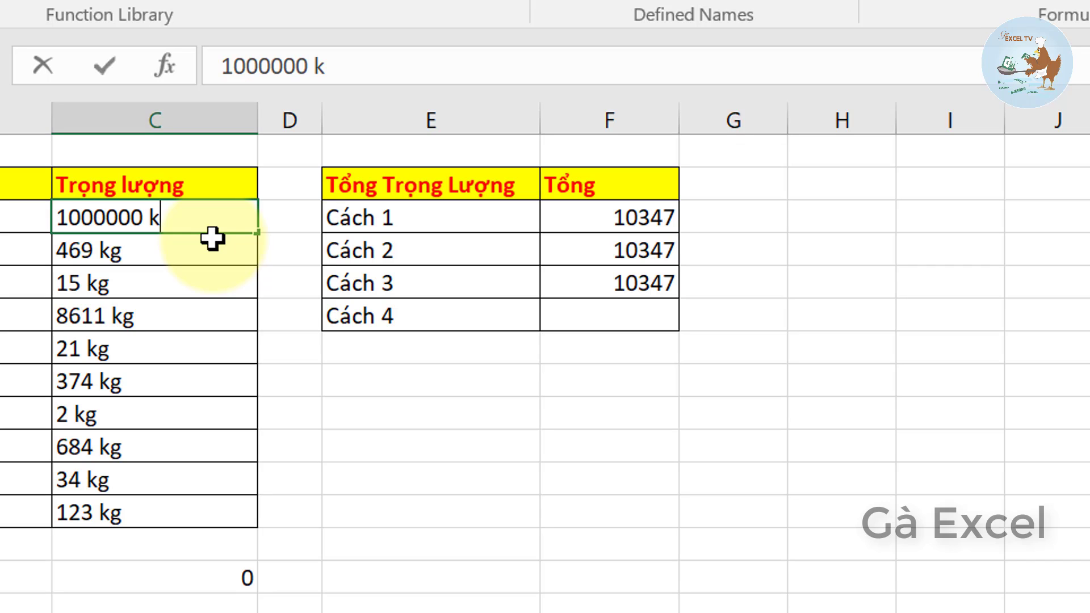
type("g")
key("ctrl+Return")
key("Return")
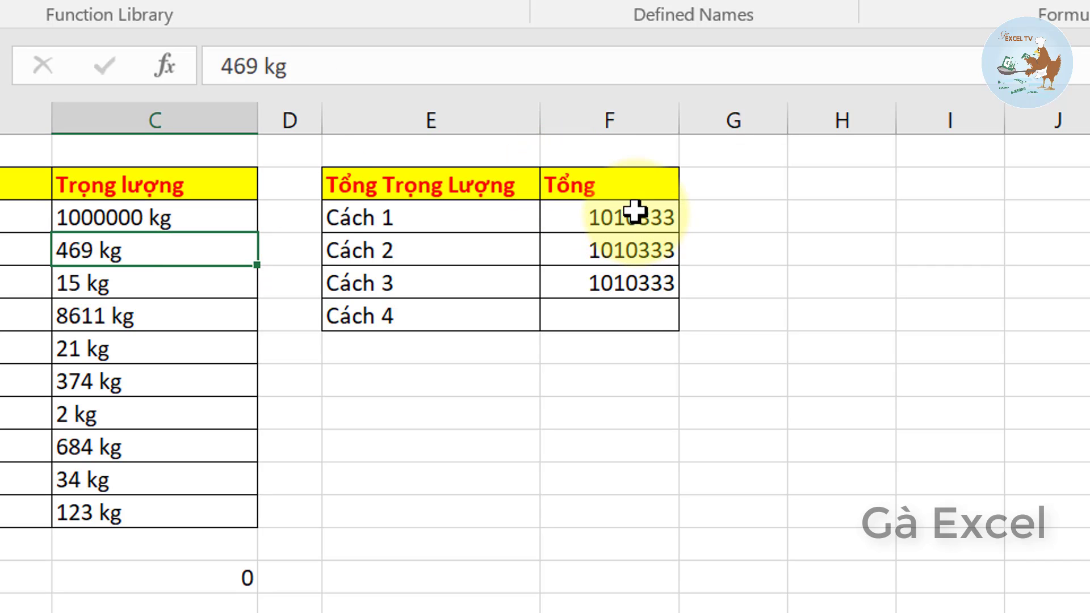
left_click_drag(636, 217, 636, 276)
left_click(620, 241)
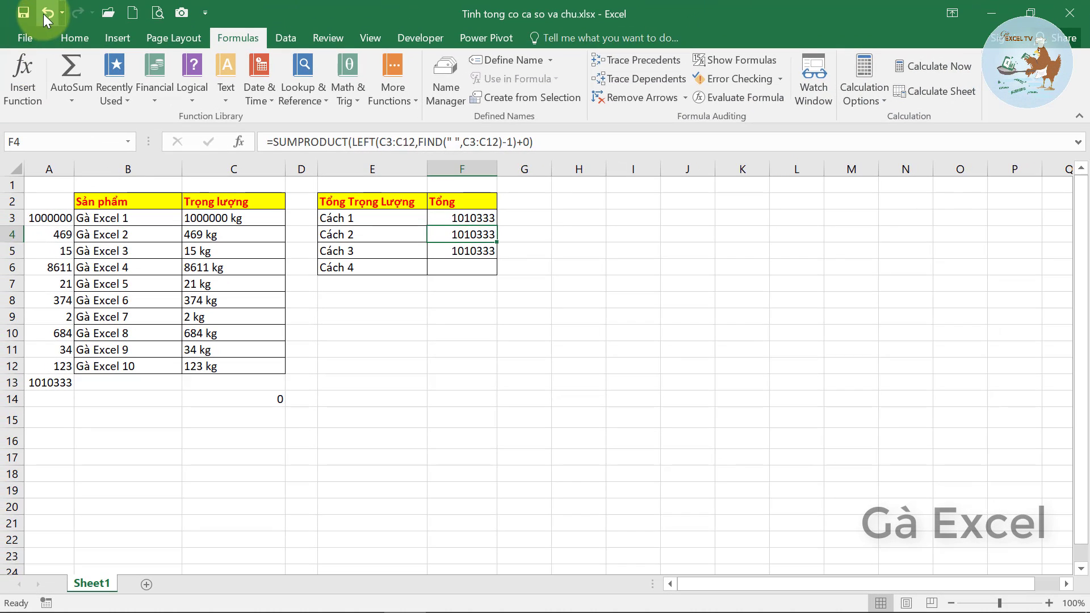
left_click(47, 12)
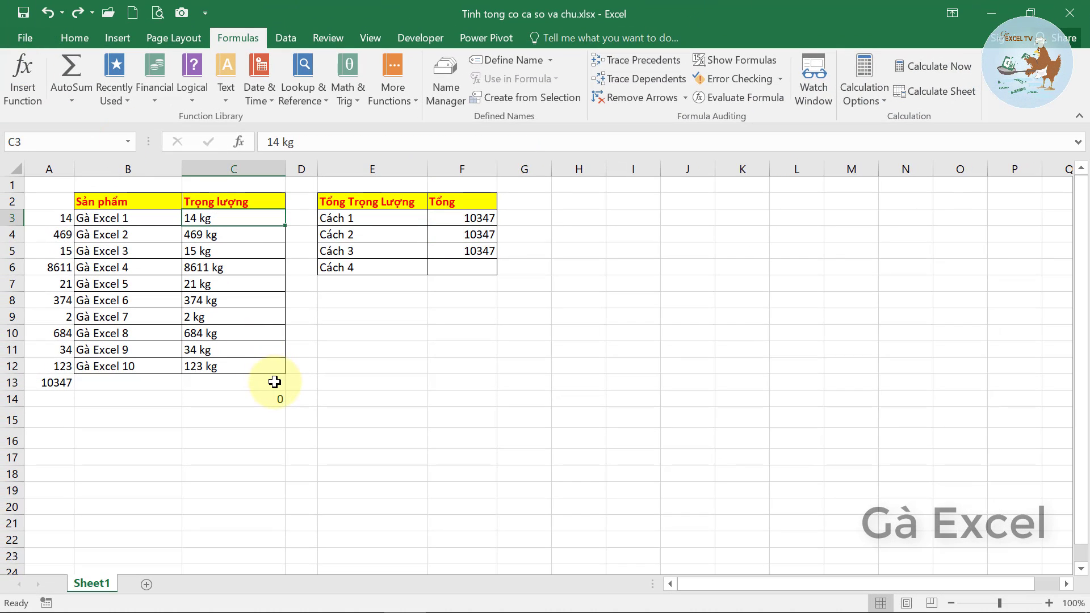
left_click(269, 368)
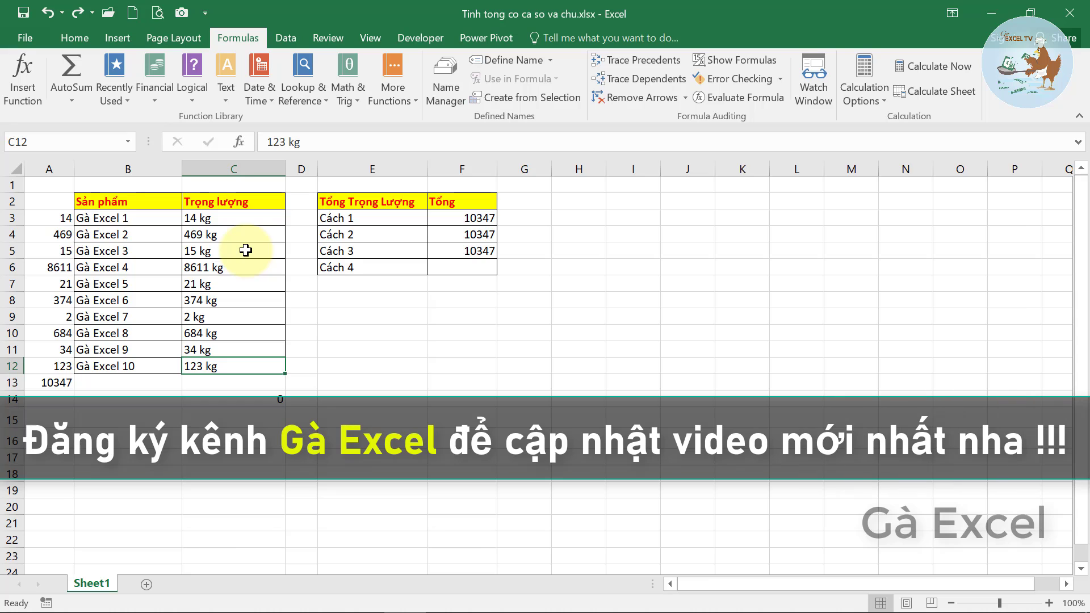